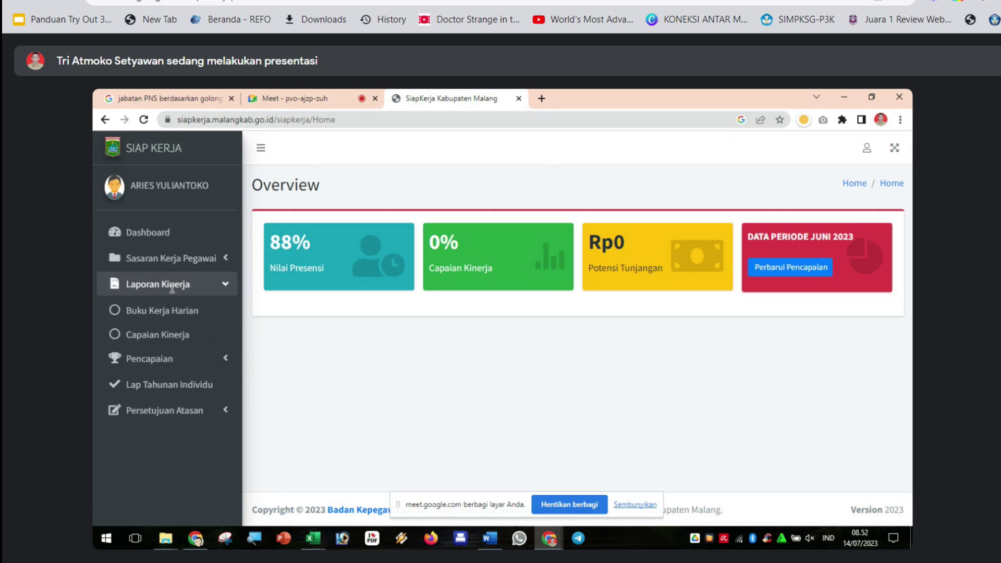
pyautogui.click(208, 267)
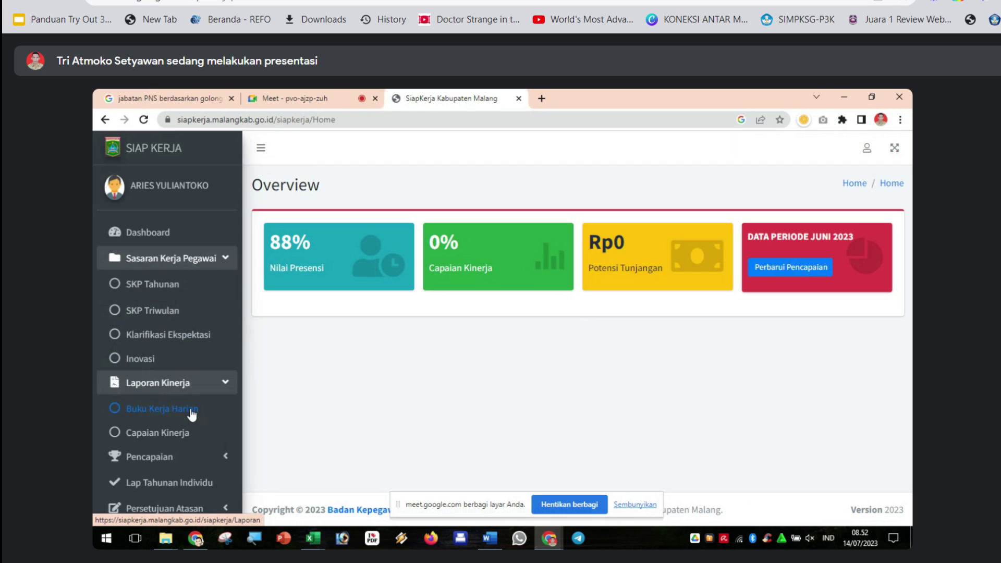
pyautogui.click(211, 261)
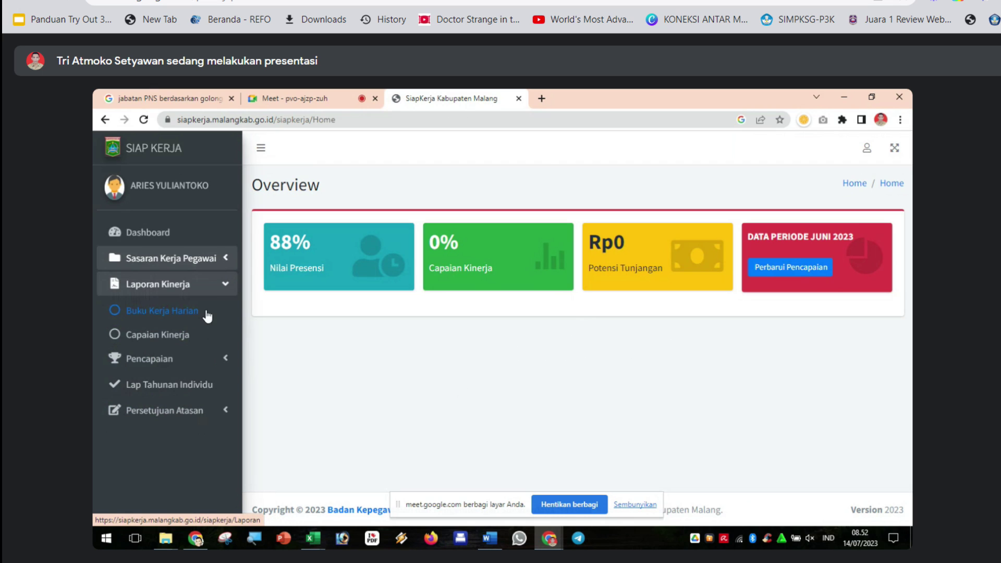
pyautogui.click(198, 285)
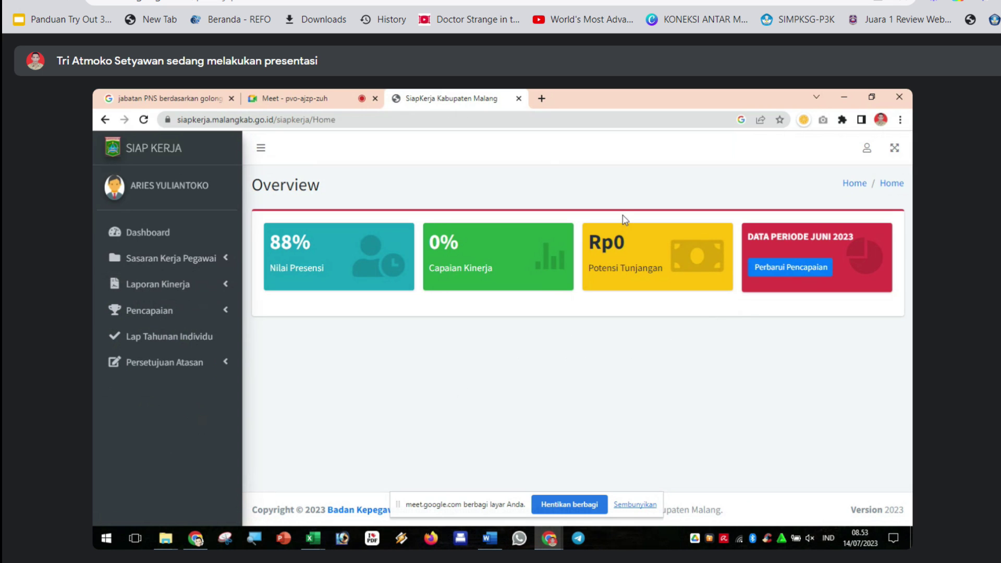
# Open the Buku Kerja Harian and review the Rincian Tugas list for period 06/2023.
pyautogui.click(192, 287)
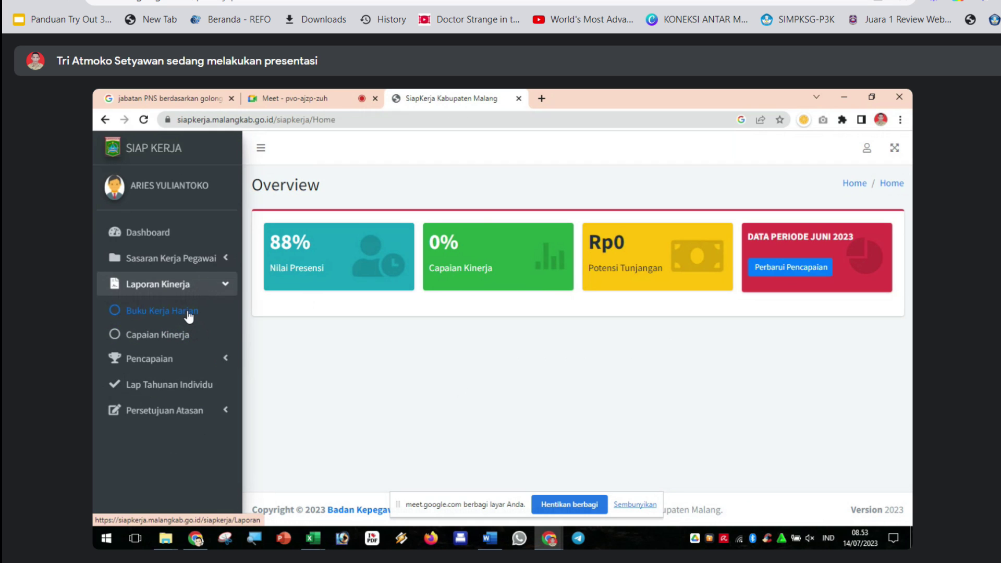
pyautogui.click(189, 313)
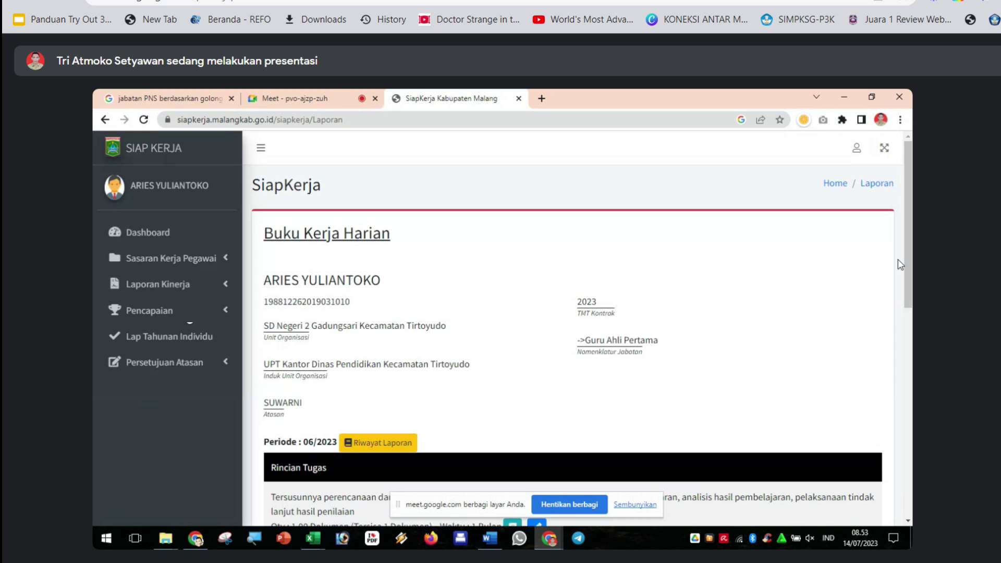
pyautogui.moveTo(910, 259); pyautogui.dragTo(910, 458)
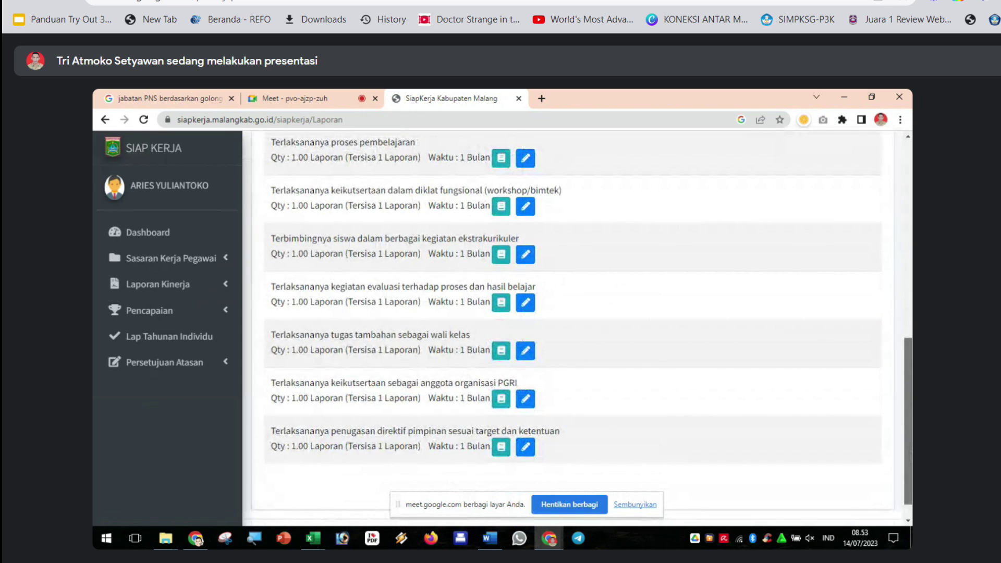
pyautogui.moveTo(908, 450); pyautogui.dragTo(897, 356)
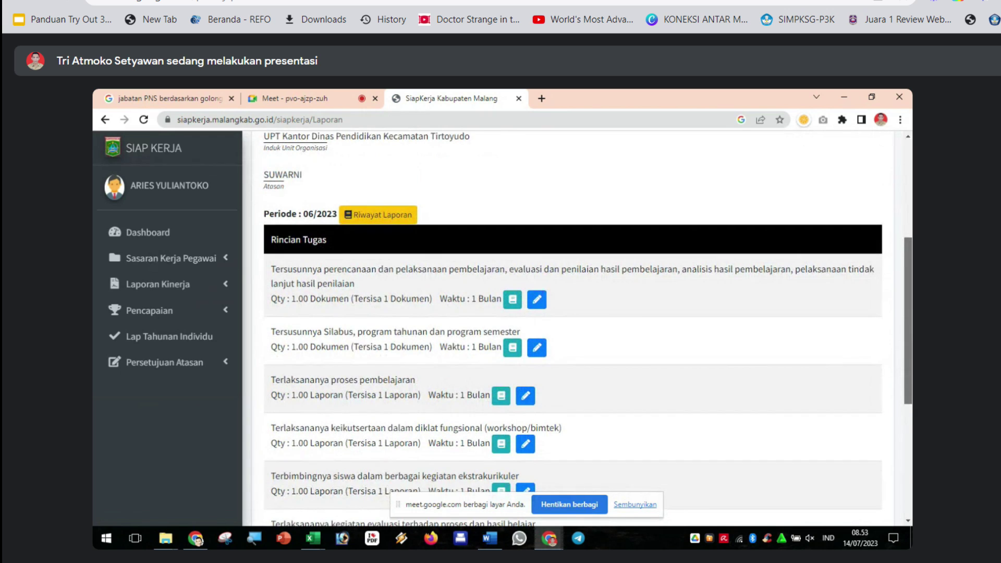
pyautogui.scroll(-5, 897, 356)
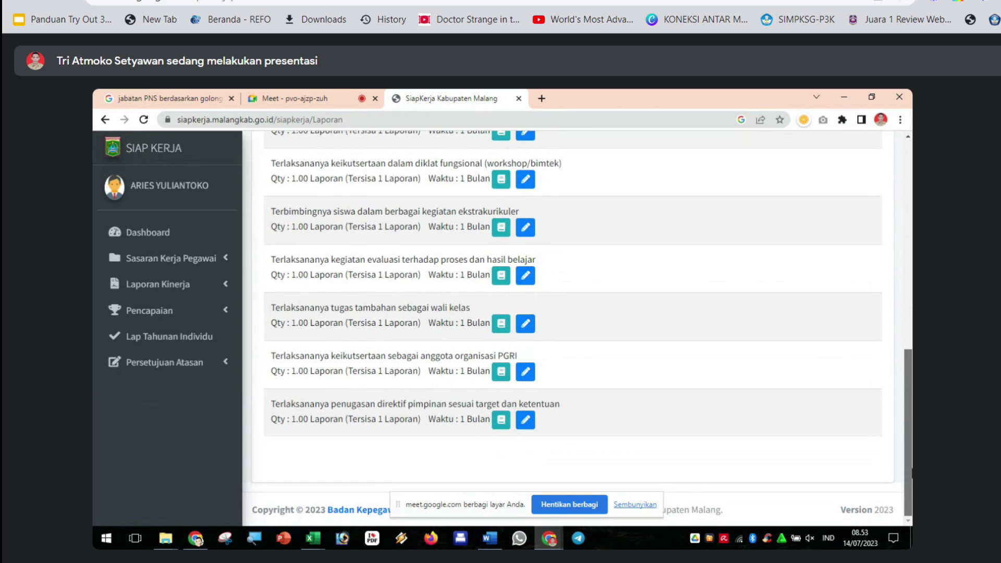
pyautogui.scroll(1, 910, 436)
pyautogui.scroll(2, 910, 435)
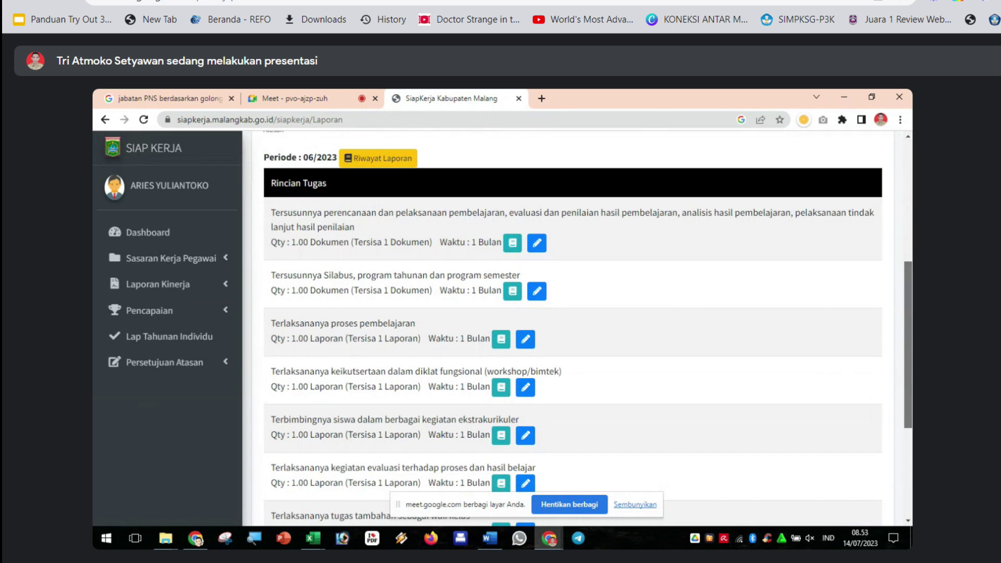
pyautogui.scroll(1, 572, 329)
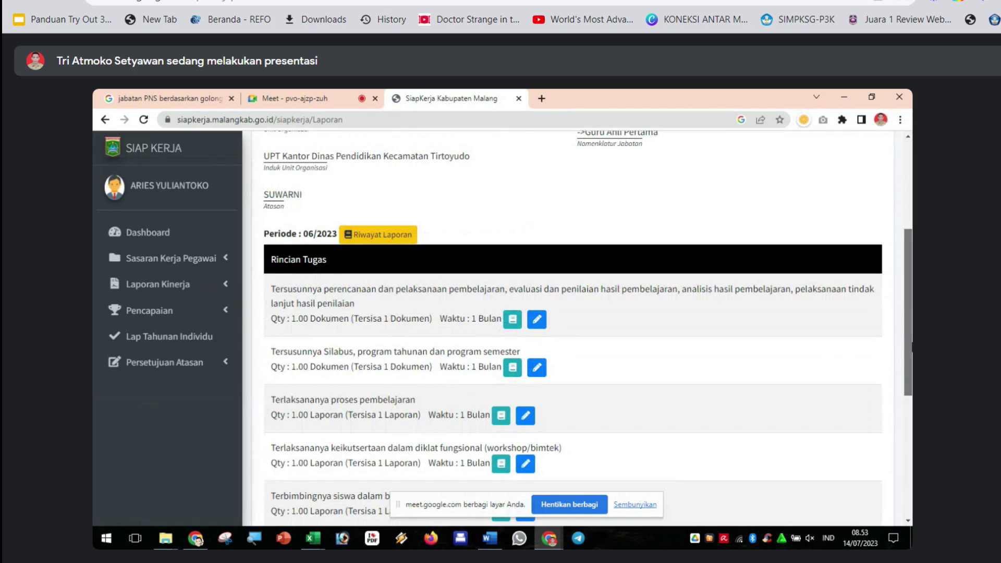
pyautogui.scroll(2, 905, 286)
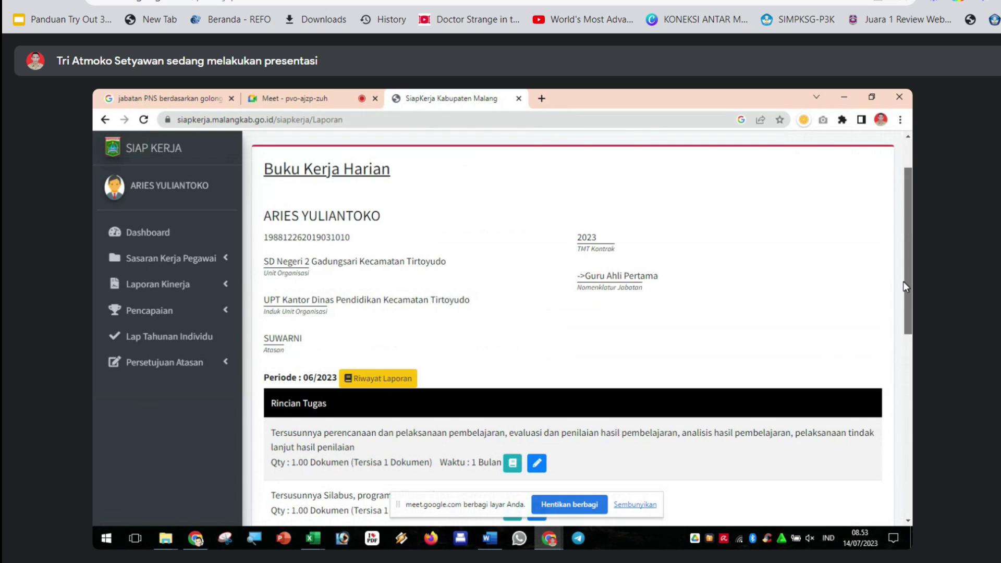
pyautogui.moveTo(903, 285); pyautogui.dragTo(907, 475)
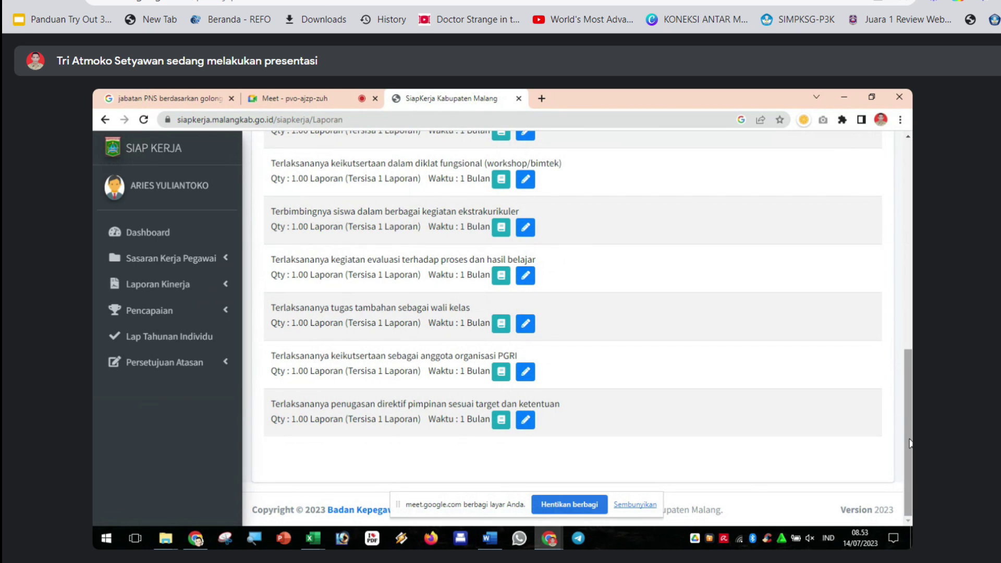
pyautogui.moveTo(910, 443)
pyautogui.mouseDown()
pyautogui.moveTo(907, 407)
pyautogui.moveTo(907, 427)
pyautogui.mouseUp()
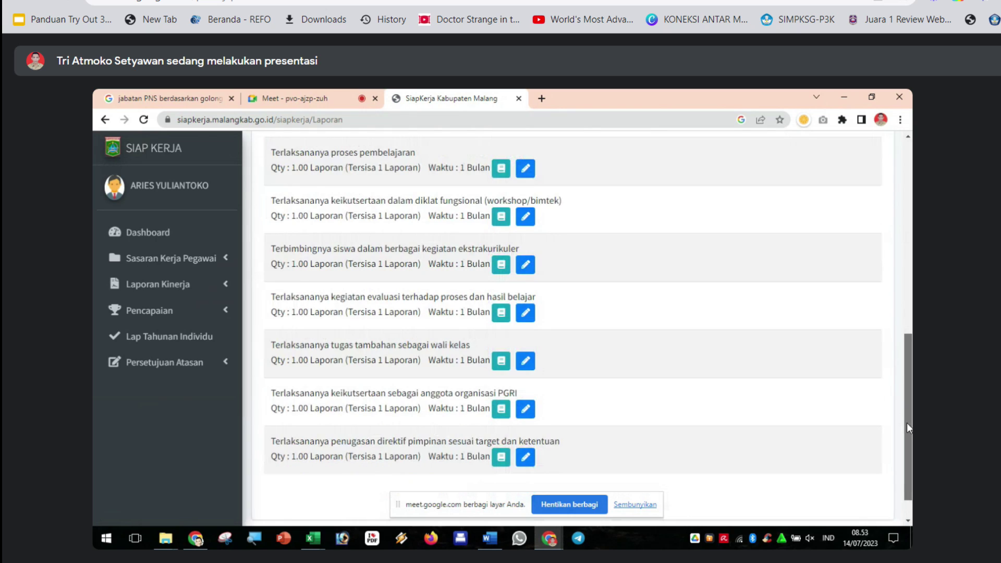
pyautogui.moveTo(907, 428); pyautogui.dragTo(910, 451)
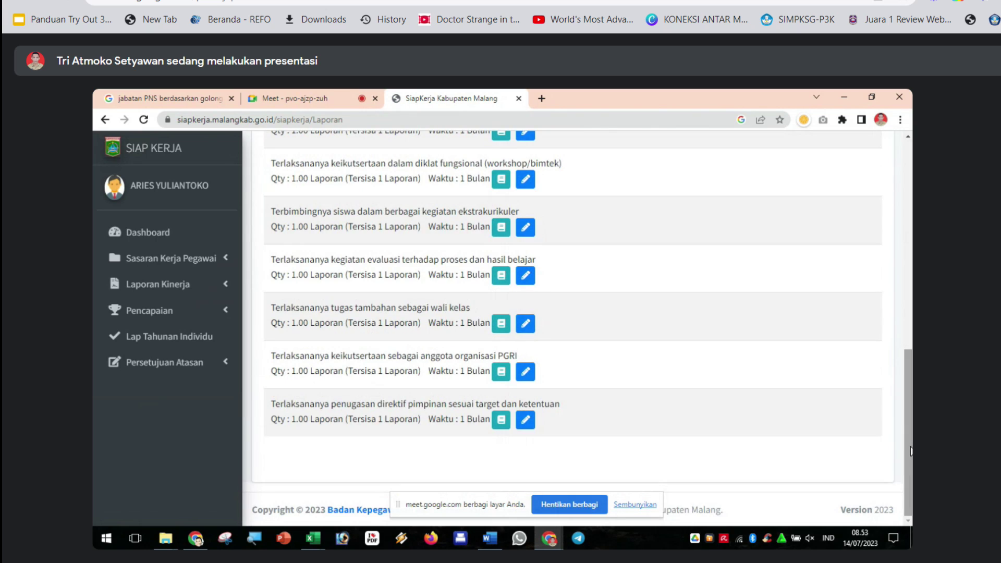
pyautogui.moveTo(910, 451); pyautogui.dragTo(896, 369)
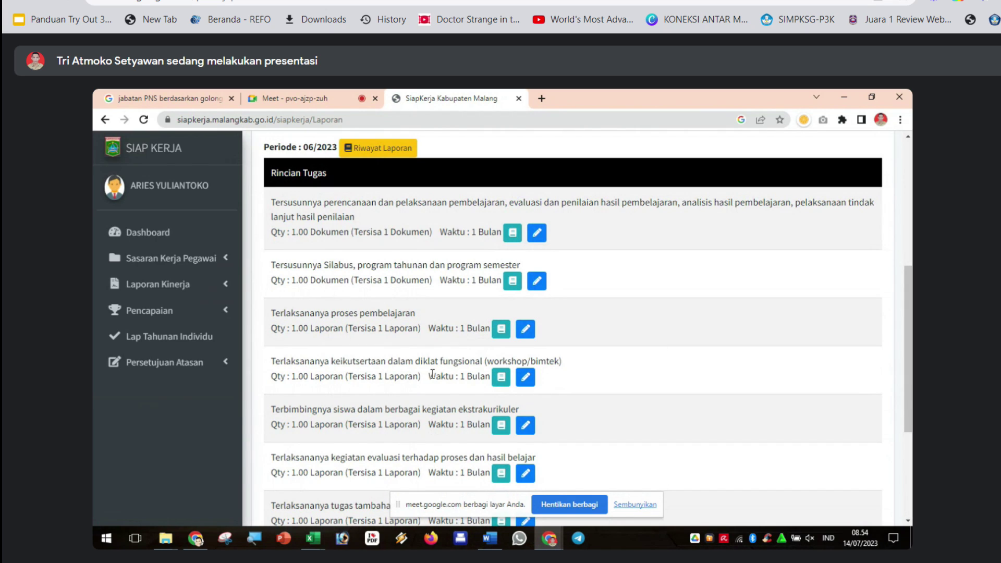
# Open the 2023 SKP Tahunan and review the targets and indicators of its Kegiatan Utama.
pyautogui.click(214, 259)
pyautogui.click(162, 278)
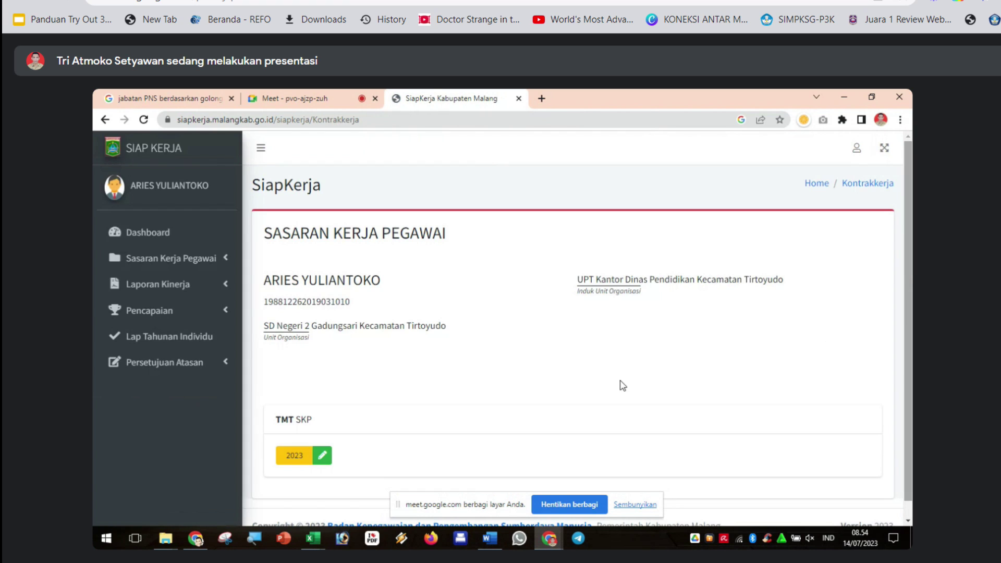
pyautogui.click(292, 456)
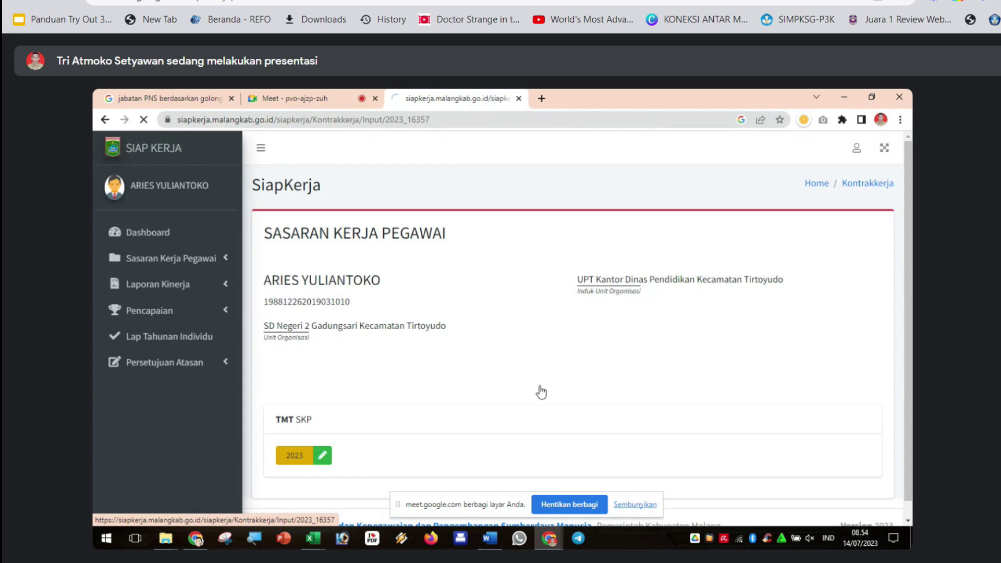
pyautogui.scroll(-10, 836, 249)
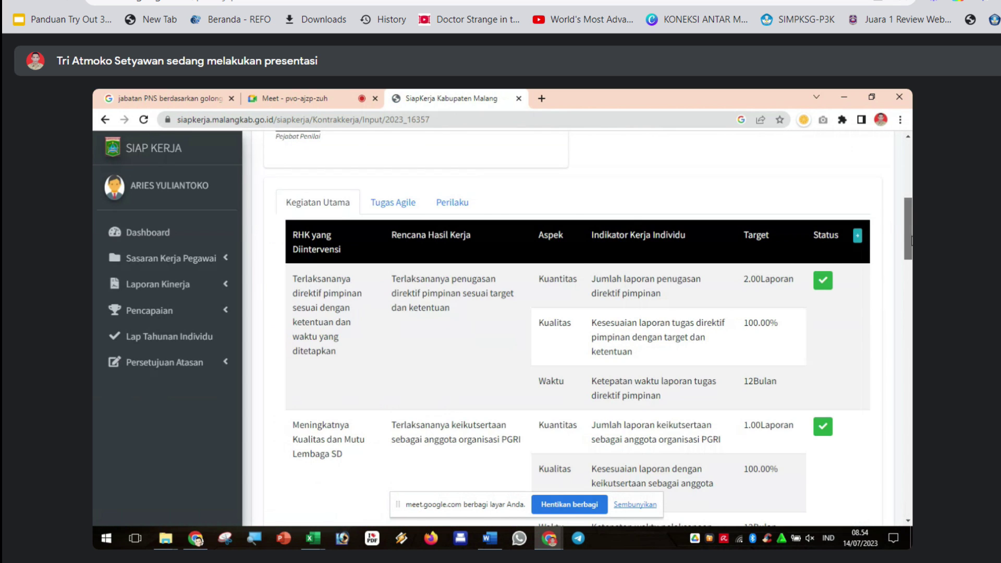
pyautogui.scroll(3, 911, 250)
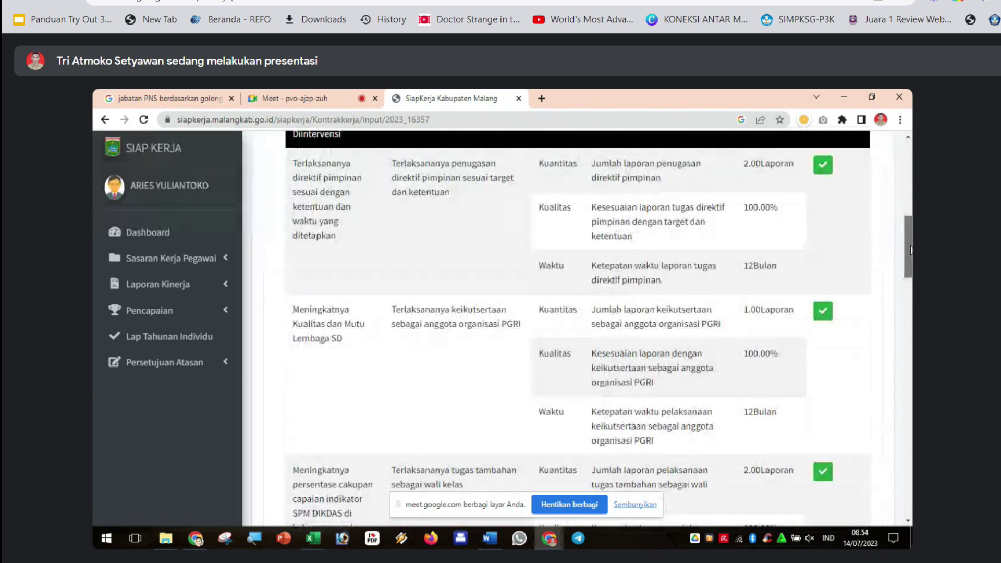
pyautogui.scroll(-3, 911, 250)
pyautogui.scroll(-5, 578, 326)
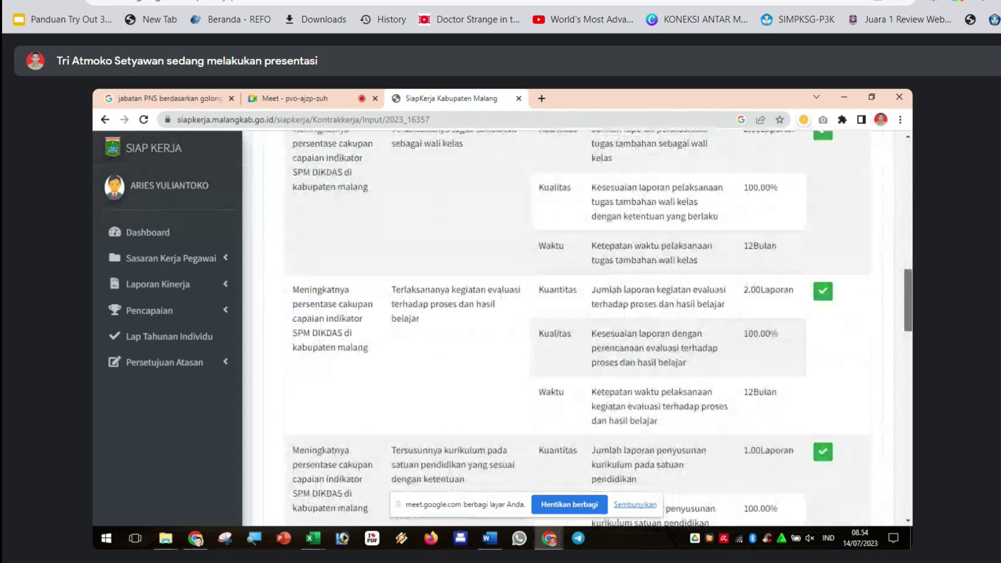
pyautogui.scroll(-15, 578, 326)
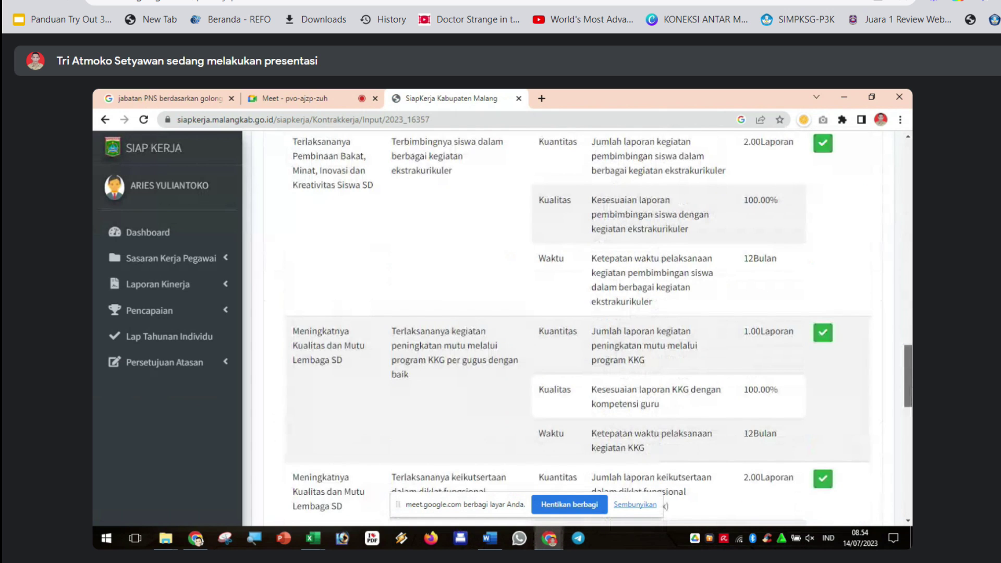
pyautogui.scroll(-1, 745, 347)
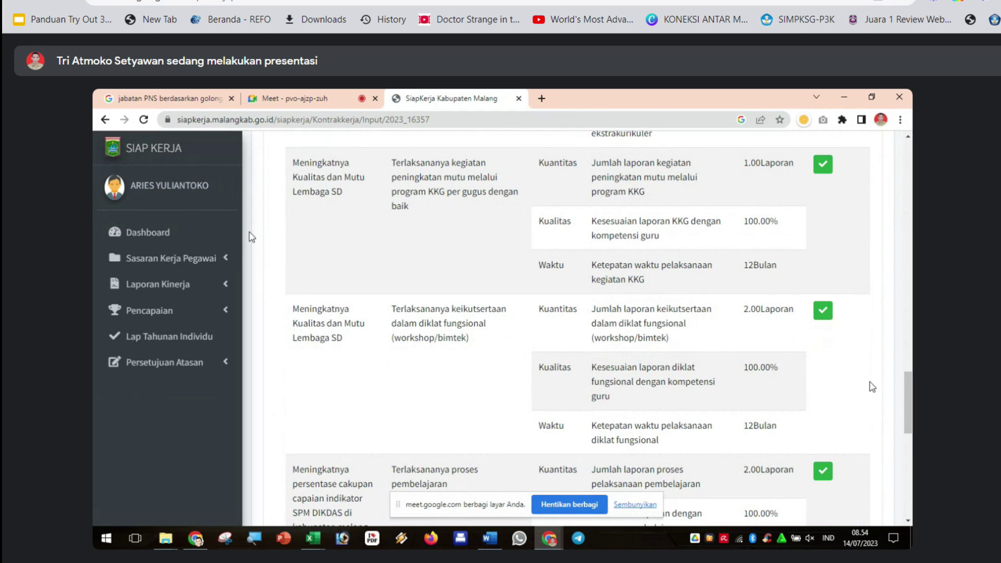
# Open the SKP Triwulan page and review the Rincian SKP list for Triwulan 2 of 2023.
pyautogui.click(212, 260)
pyautogui.click(173, 312)
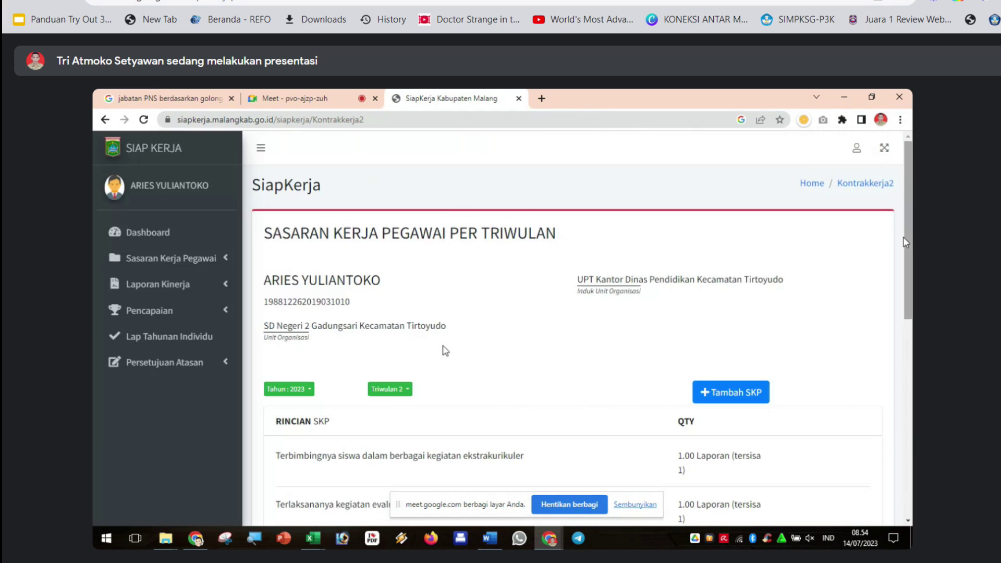
pyautogui.scroll(-1, 445, 351)
pyautogui.scroll(-3, 574, 328)
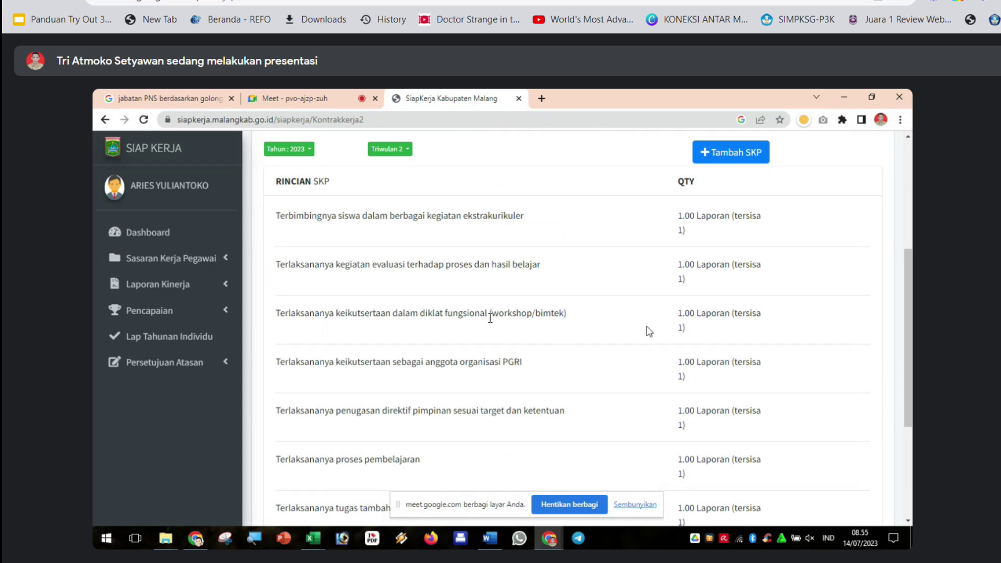
# In the Buku Kerja Harian, start a work report for the diklat fungsional (workshop/bimtek) task and date it 26/06/2023.
pyautogui.click(208, 283)
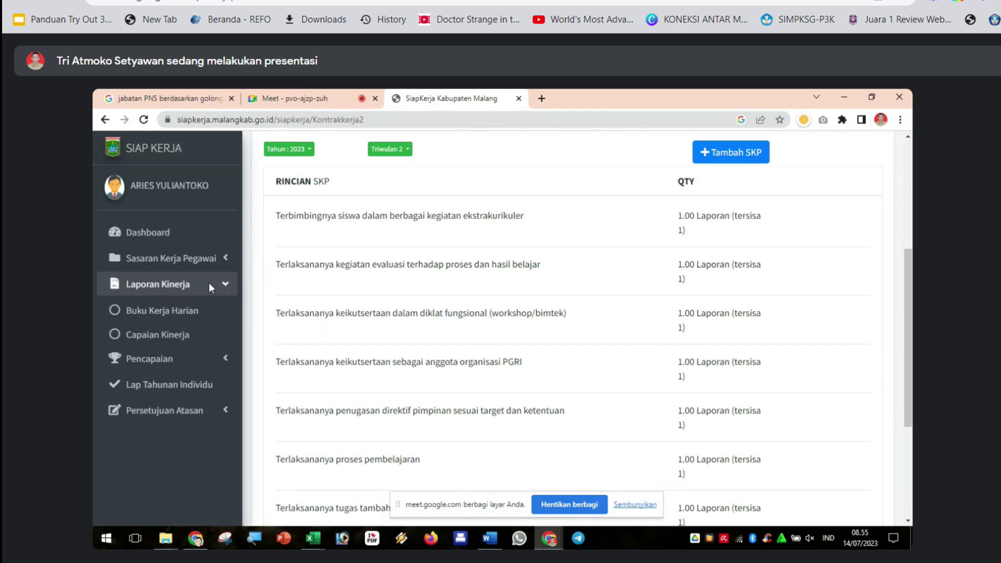
pyautogui.click(208, 283)
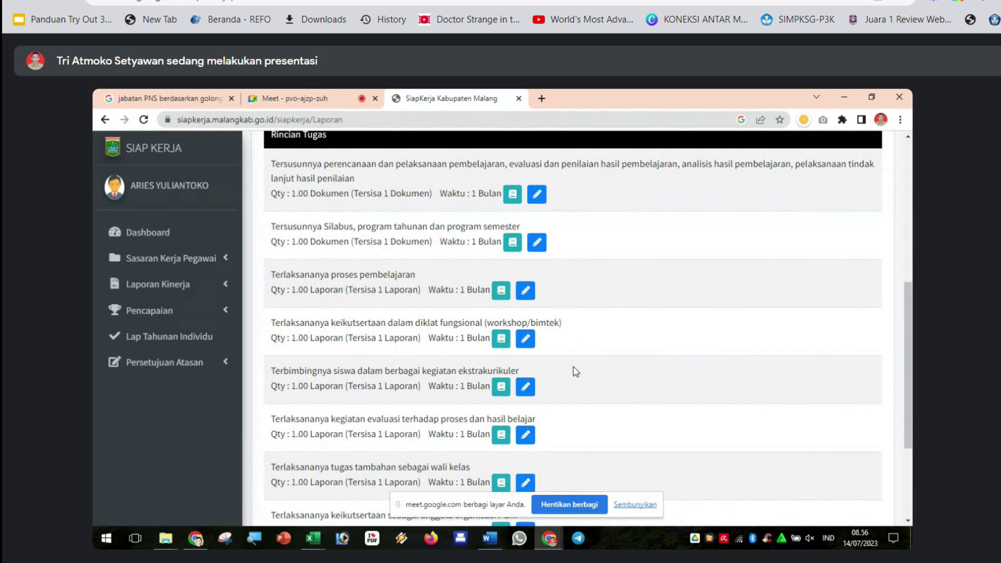
pyautogui.click(525, 342)
pyautogui.click(430, 264)
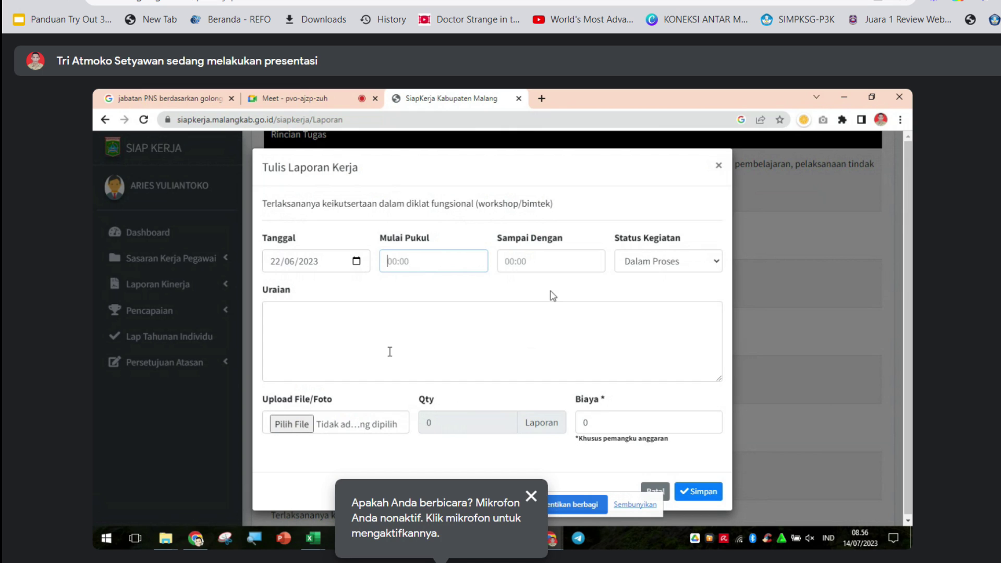
pyautogui.click(356, 262)
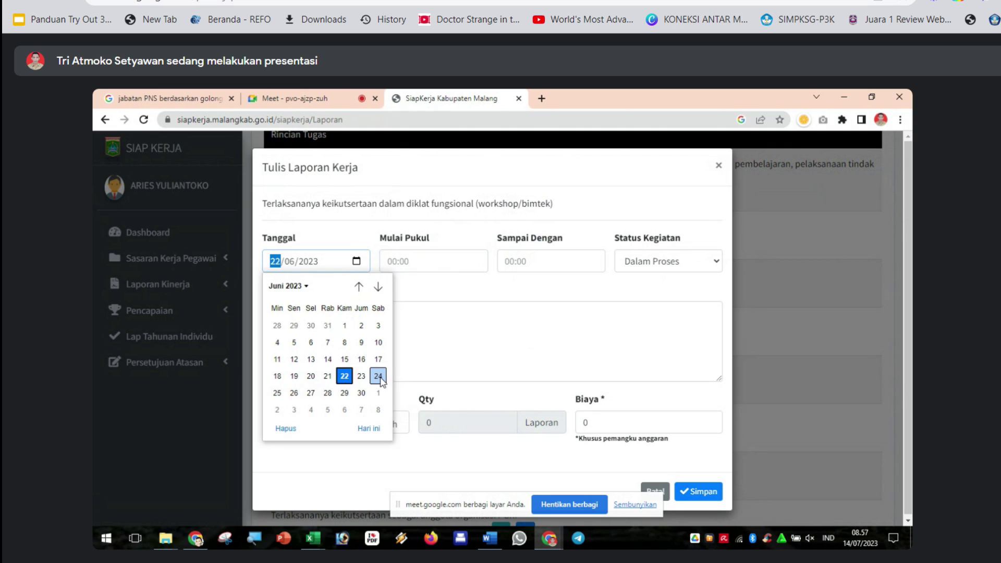
pyautogui.click(294, 393)
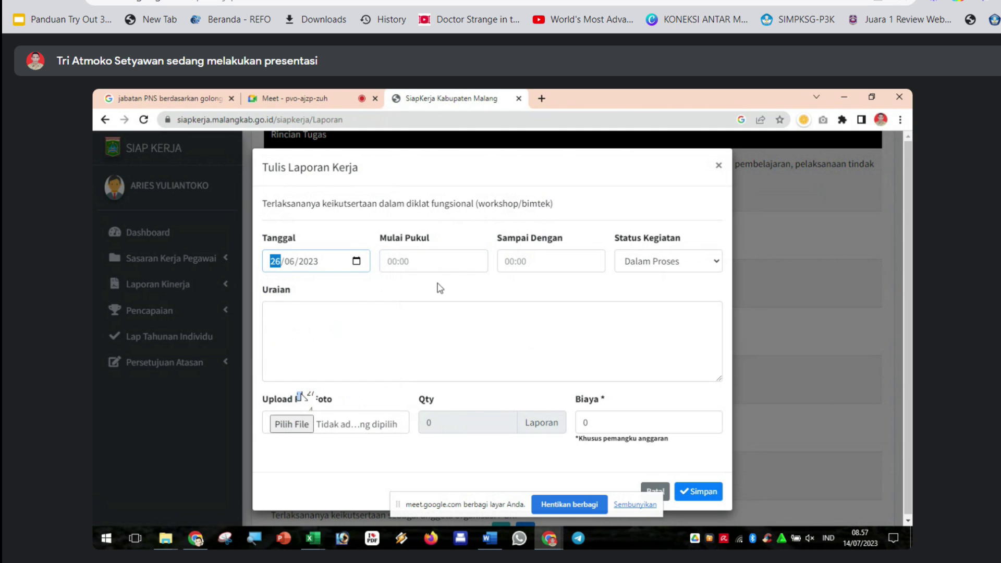
# Set the work report's start time to 07:00 and its end time to 14:00.
pyautogui.click(431, 261)
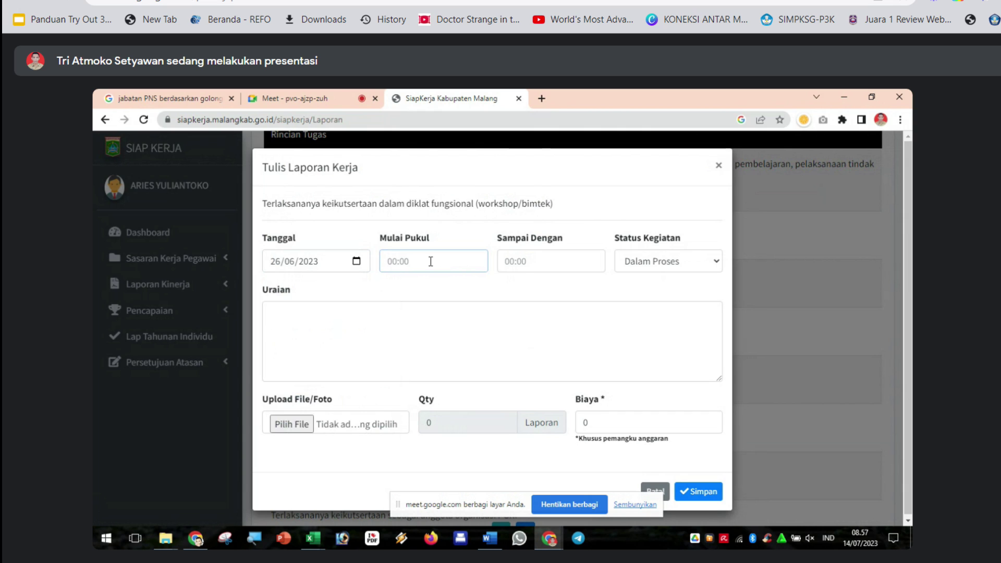
pyautogui.write('07:00')
pyautogui.press('Tab')
pyautogui.write('14')
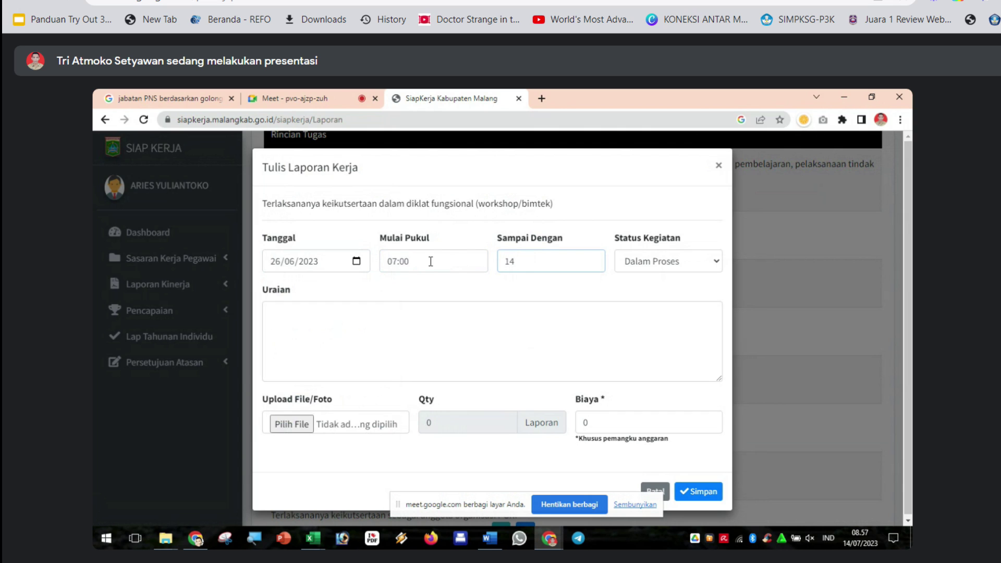
pyautogui.write(':00')
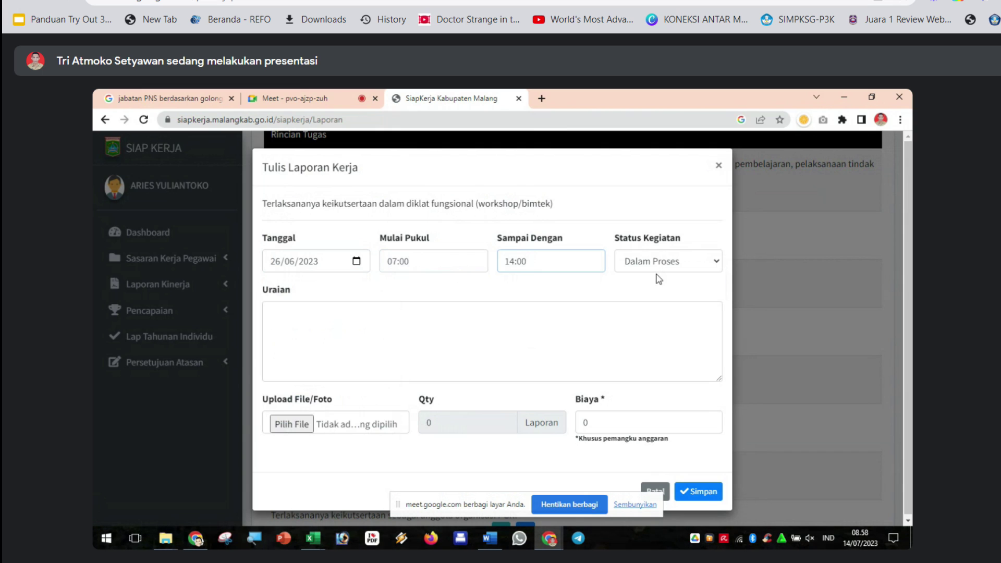
# Set the work report's status to Selesai and enter the description "Laporan Diklat Fungsional (Workshop Education for Life)".
pyautogui.click(667, 266)
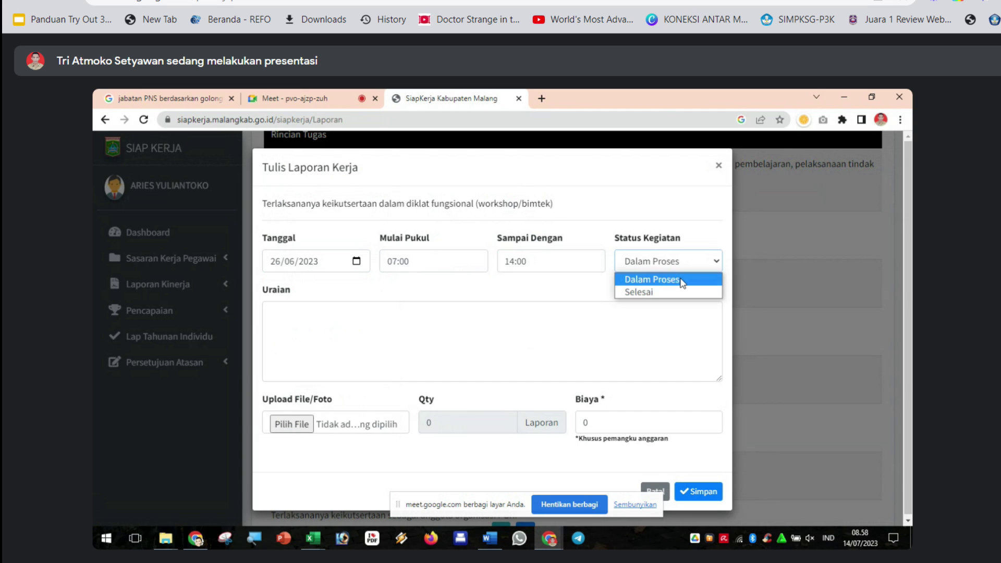
pyautogui.click(643, 293)
pyautogui.click(553, 318)
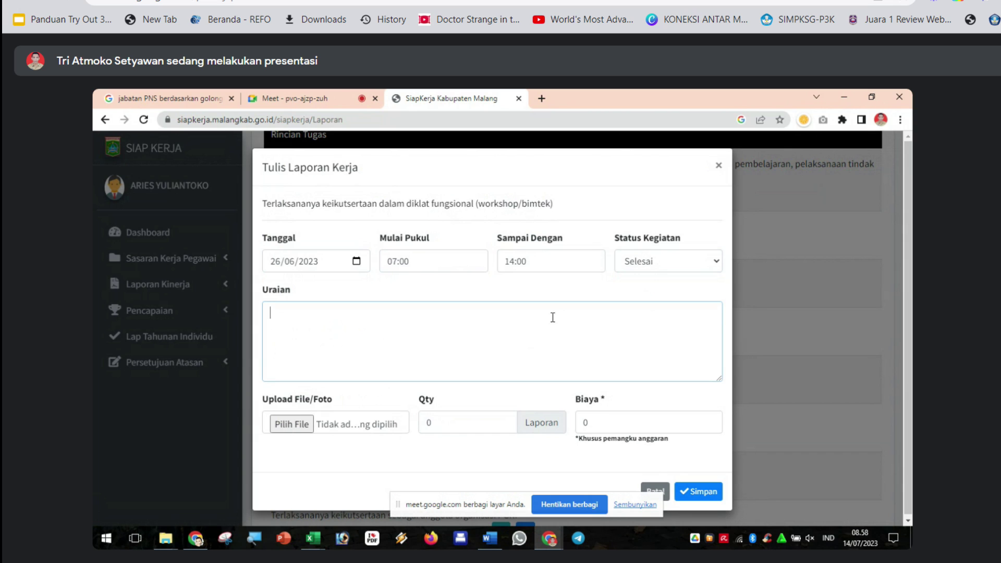
pyautogui.write('Laporan Diklat Fungsiona')
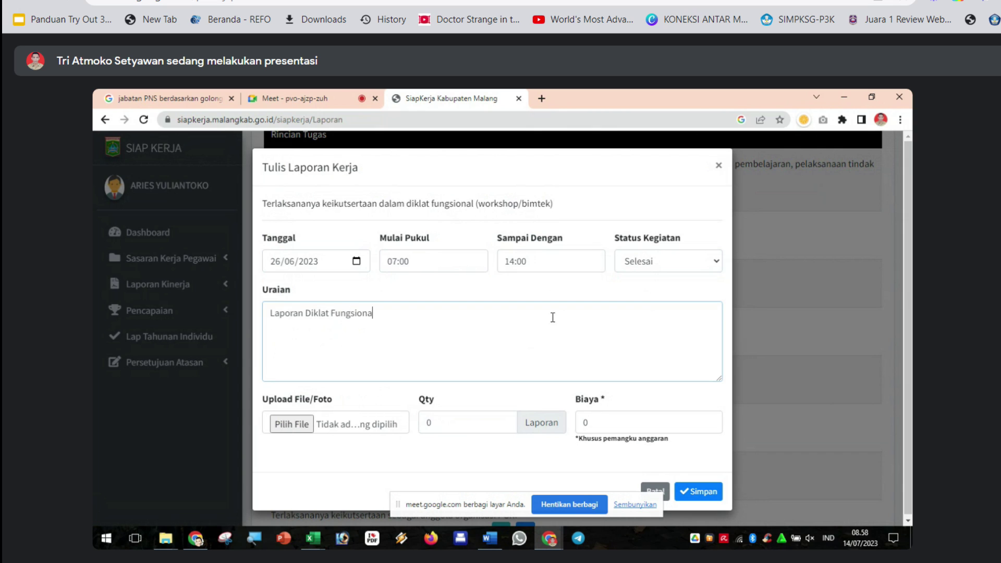
pyautogui.write('l ')
pyautogui.write('(')
pyautogui.write('Wokr')
pyautogui.press('BackSpace')
pyautogui.press('BackSpace')
pyautogui.write('hop Educat')
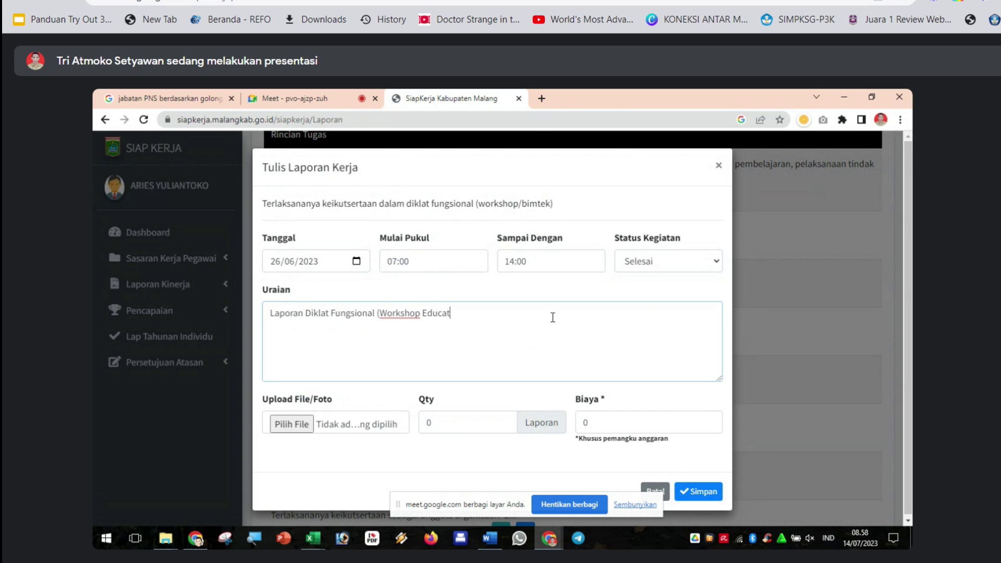
pyautogui.write('ion for Life)')
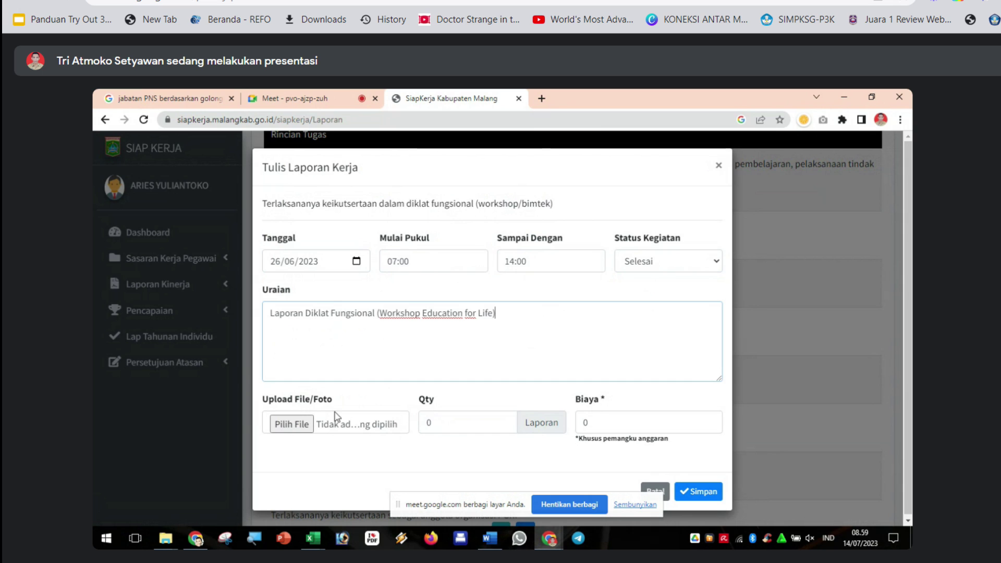
# Start choosing the report's attachment and browse to the SKP > 2023 folder on New Volume (D:).
pyautogui.click(290, 429)
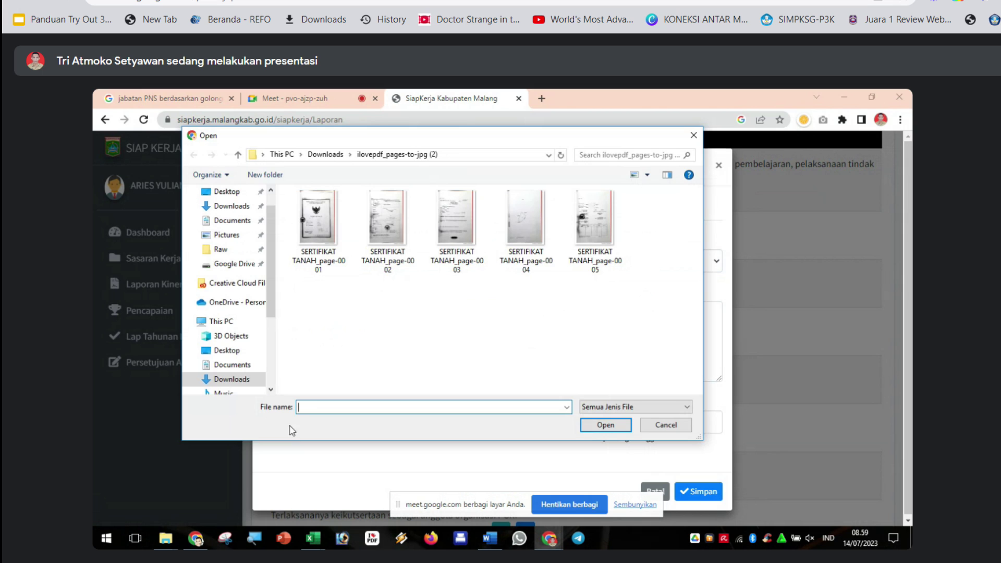
pyautogui.moveTo(269, 302); pyautogui.dragTo(268, 370)
pyautogui.click(260, 327)
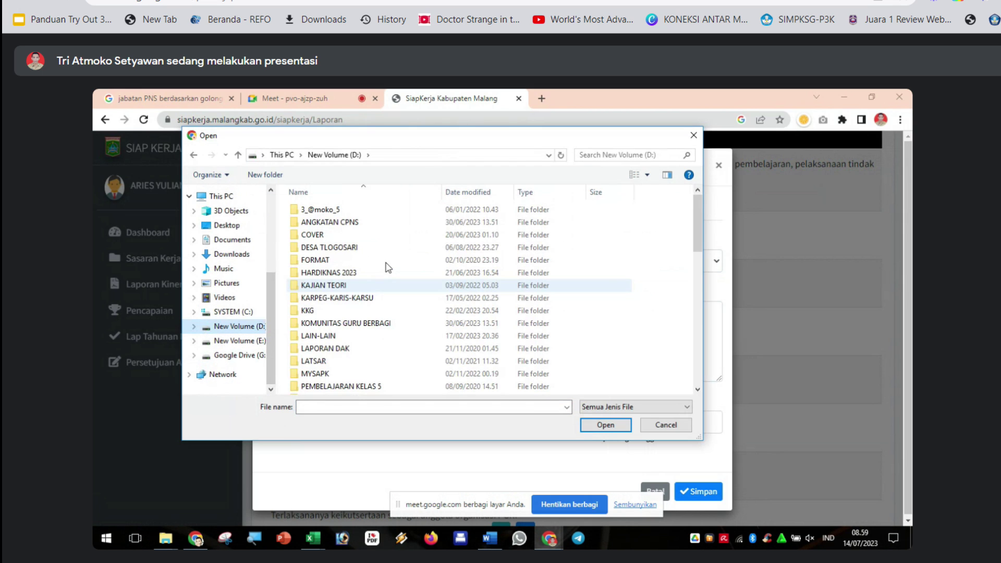
pyautogui.click(374, 214)
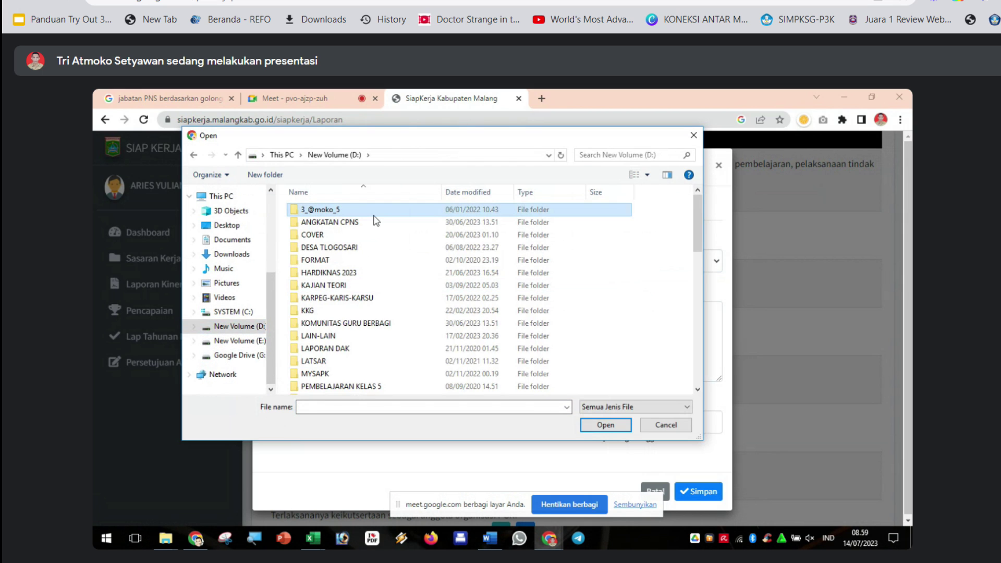
pyautogui.scroll(-6, 376, 219)
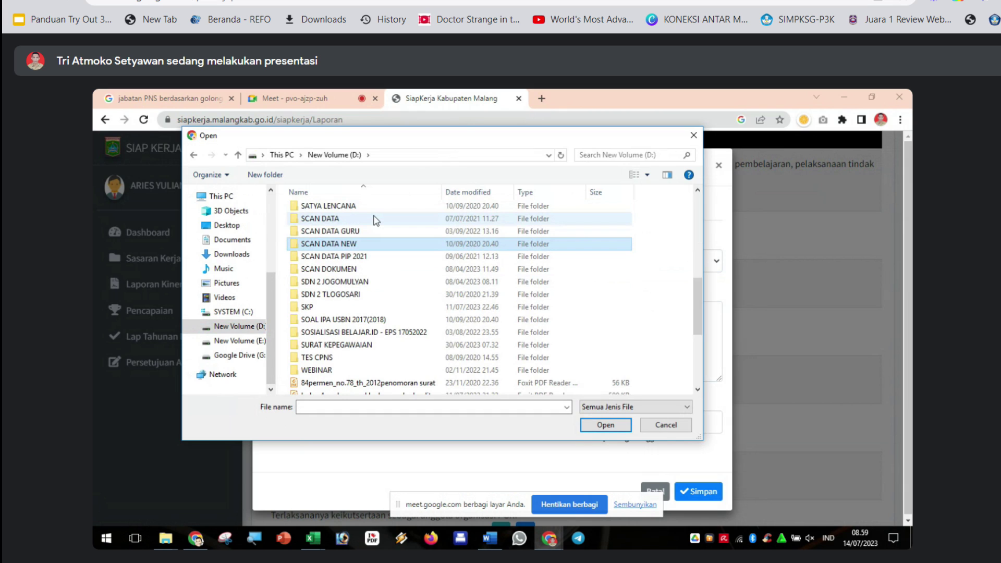
pyautogui.press('s')
pyautogui.press('s')
pyautogui.press('s')
pyautogui.press('s')
pyautogui.press('s')
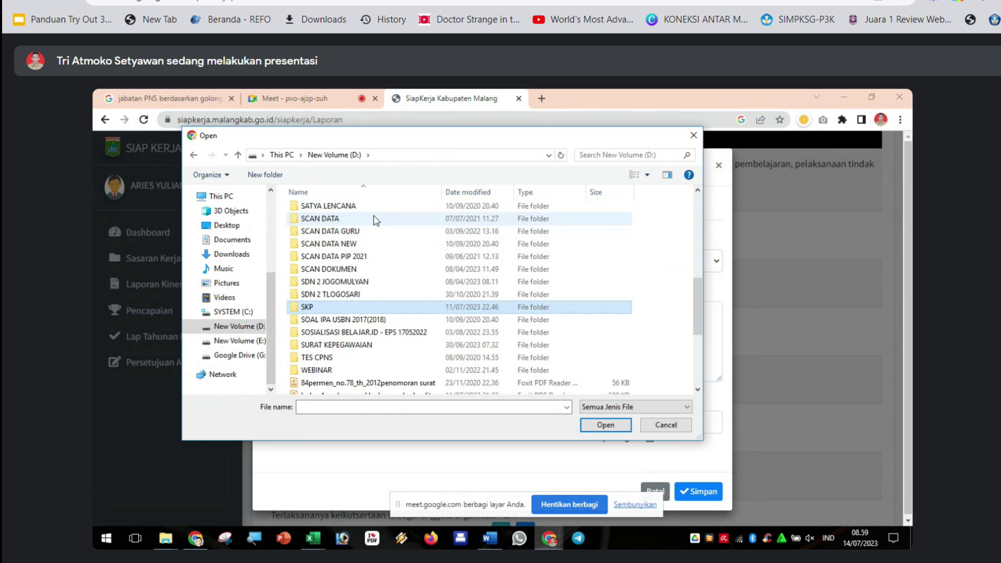
pyautogui.press('Return')
pyautogui.write('p2023')
pyautogui.press('Return')
# Attach the PDF SERTIFIKAT WORKSHOP HARDIKNAS to the work report.
pyautogui.press('c')
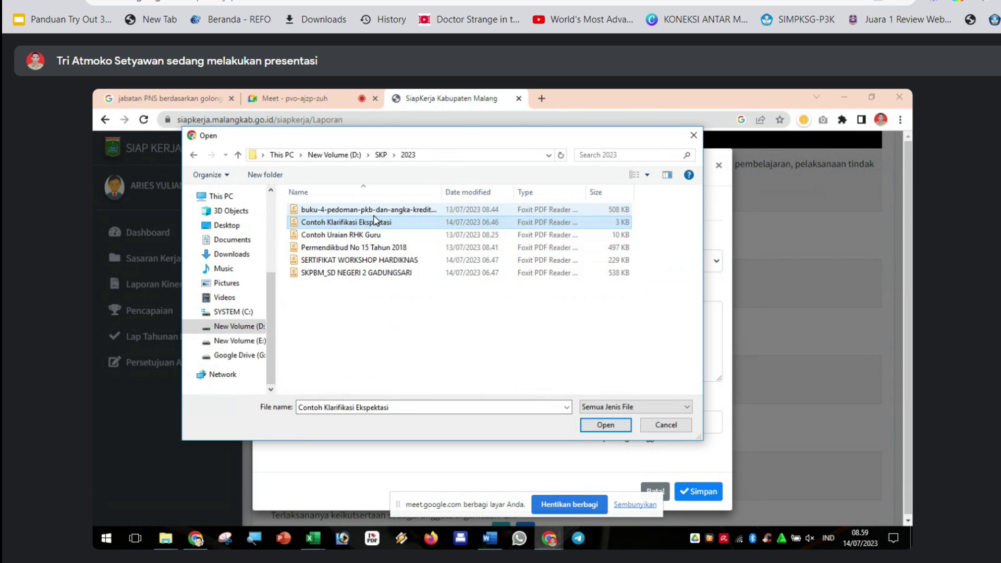
pyautogui.press('s')
pyautogui.press('s')
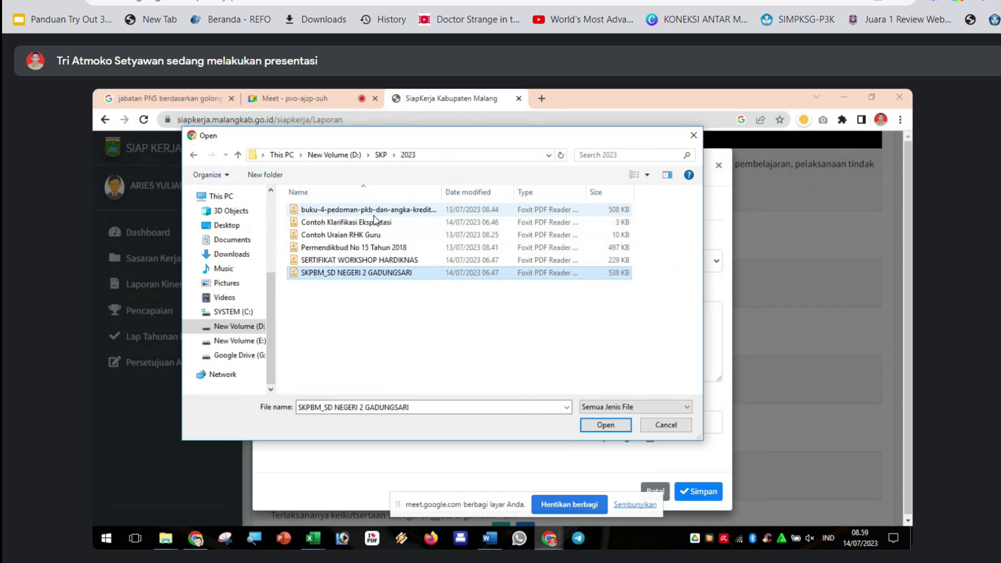
pyautogui.click(392, 260)
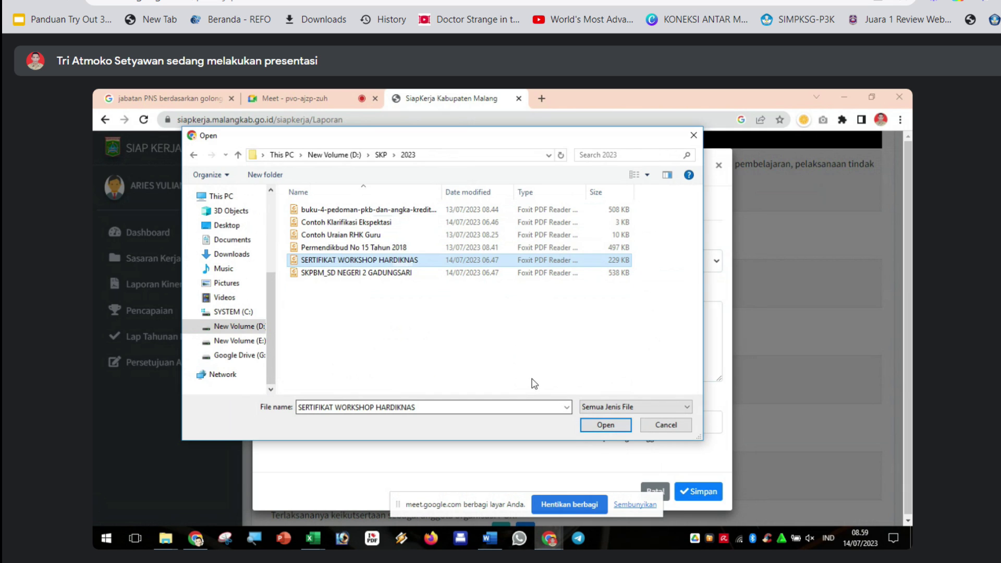
pyautogui.click(614, 427)
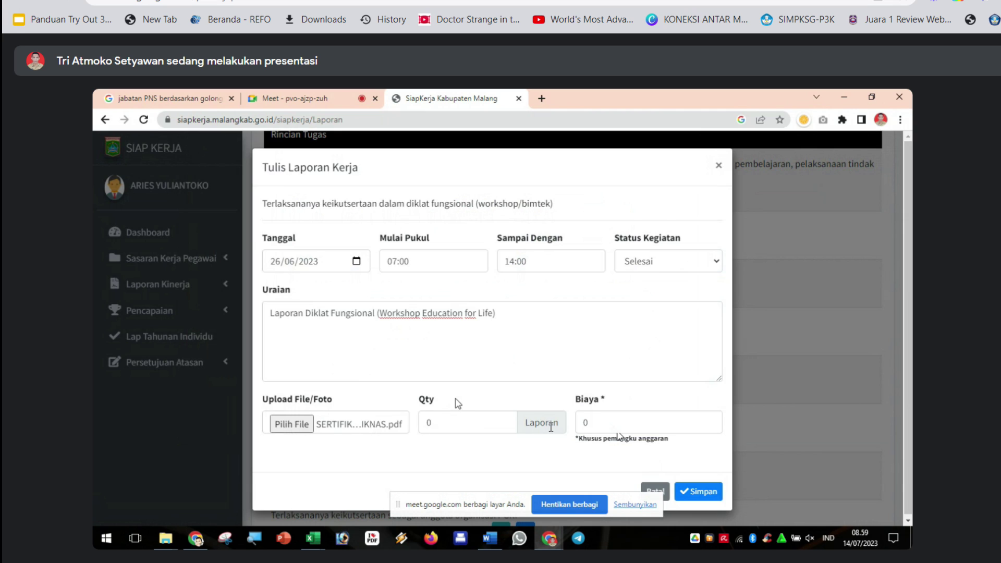
# Set the report quantity to 1 Laporan and save the diklat fungsional work report.
pyautogui.click(449, 418)
pyautogui.press('BackSpace')
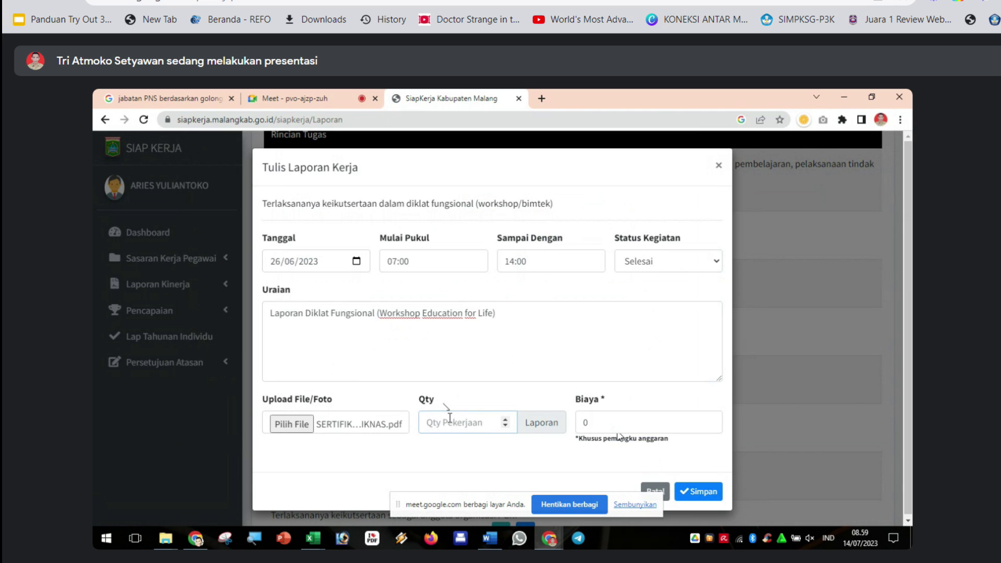
pyautogui.write('1')
pyautogui.click(702, 495)
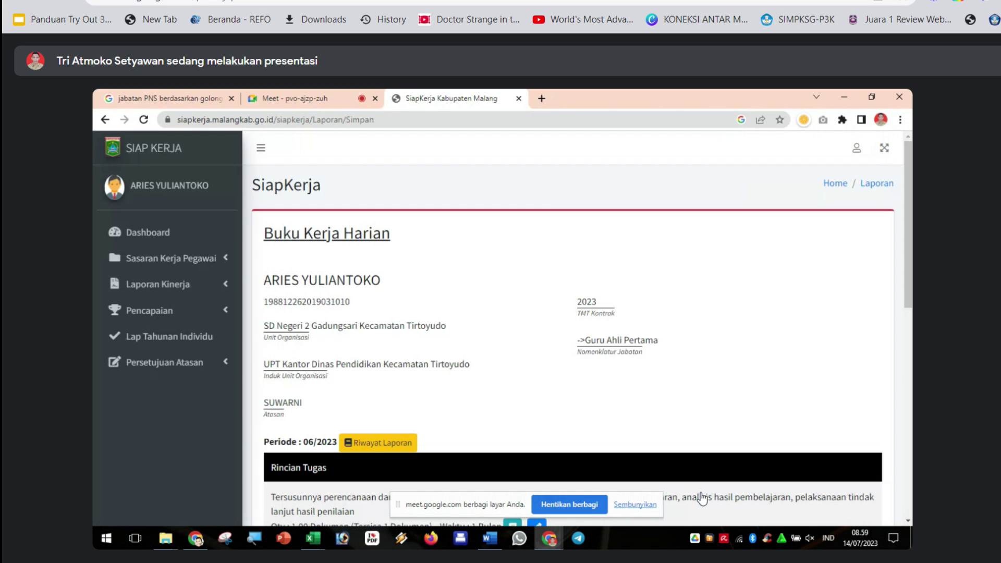
# Check the report history of the diklat fungsional (workshop/bimtek) task, then return to the Buku Kerja Harian.
pyautogui.scroll(-1, 912, 260)
pyautogui.scroll(-7, 912, 261)
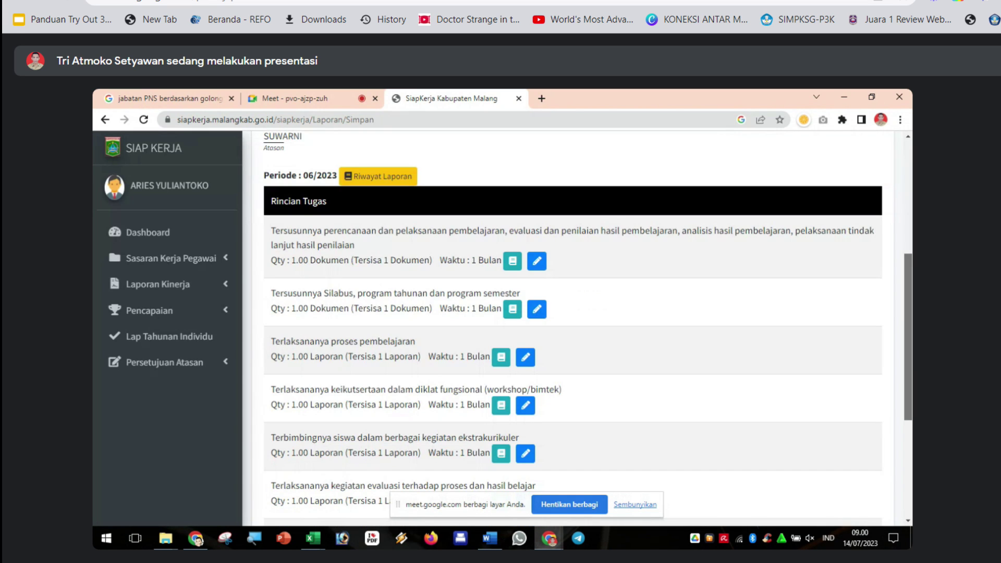
pyautogui.scroll(-1, 589, 329)
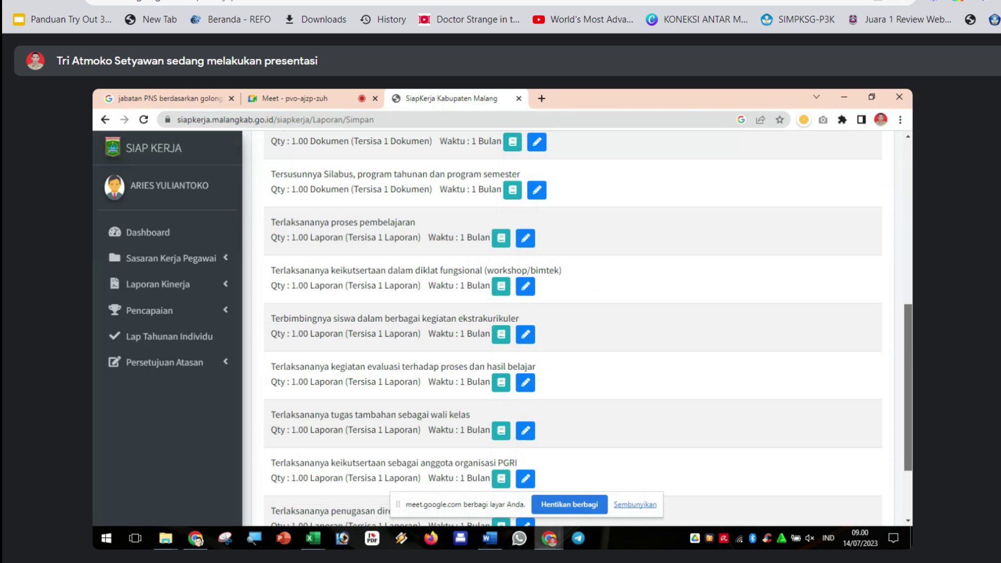
pyautogui.scroll(-1, 572, 328)
pyautogui.scroll(1, 906, 371)
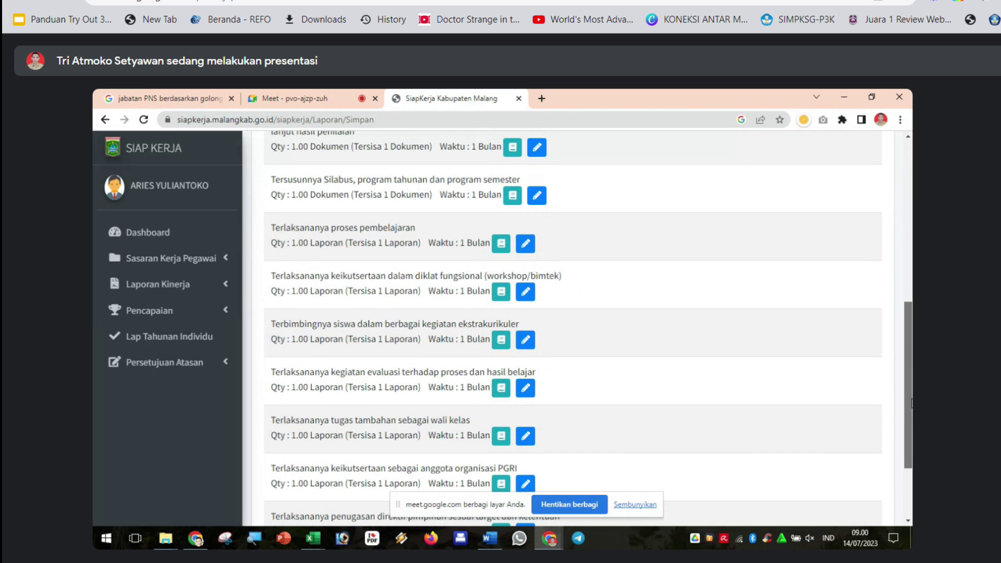
pyautogui.moveTo(906, 371); pyautogui.dragTo(899, 401)
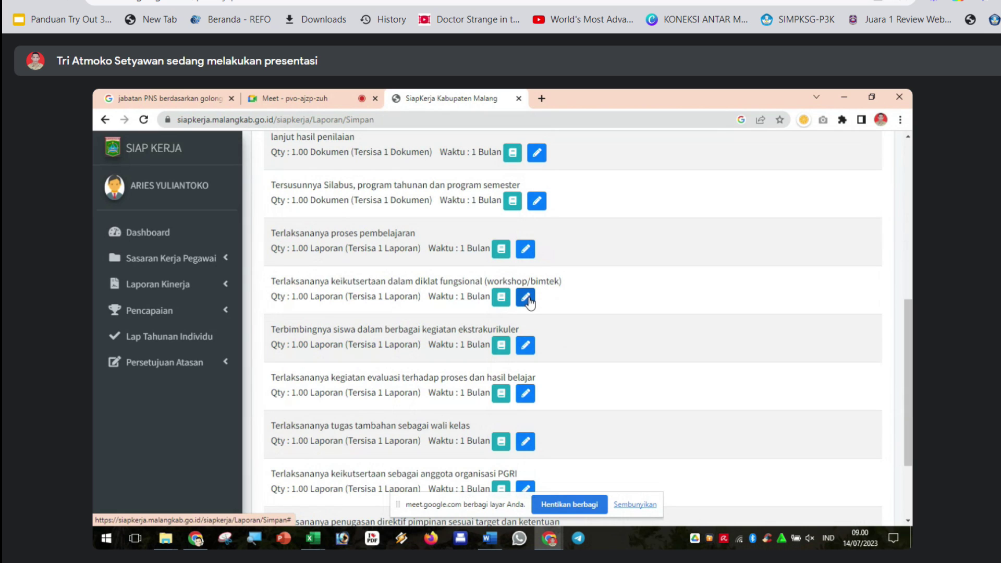
pyautogui.click(503, 298)
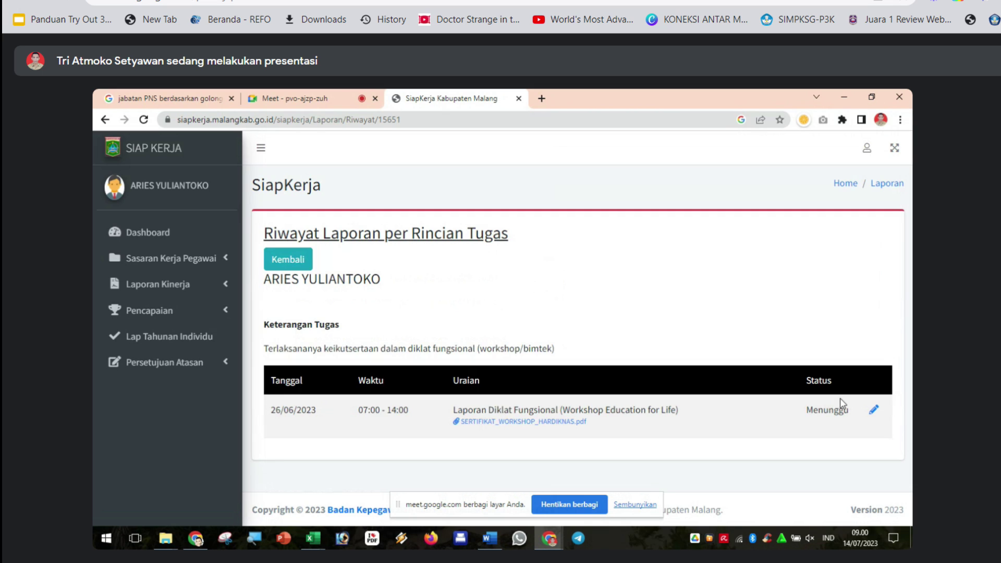
pyautogui.click(304, 258)
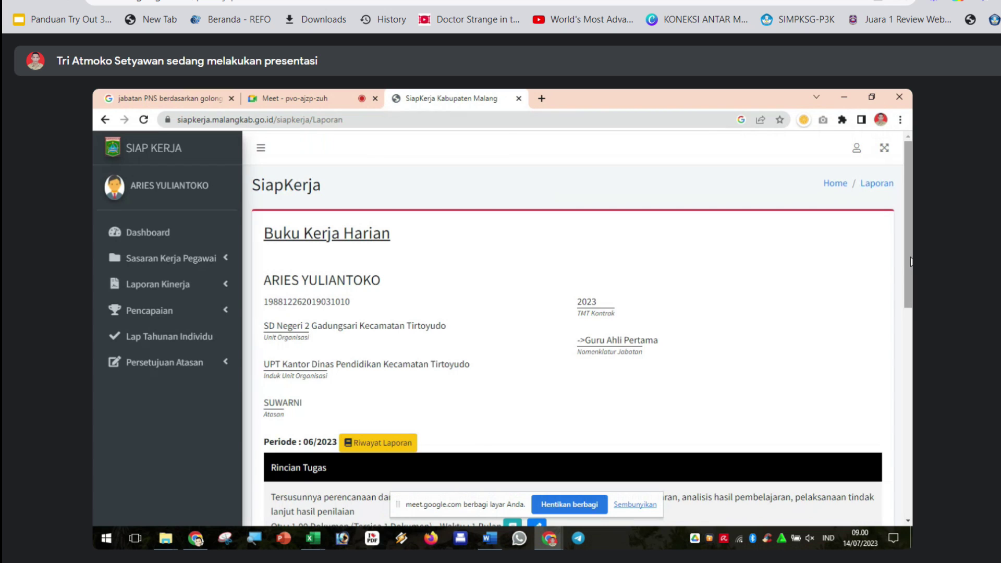
# Start a work report for the additional task as wali kelas and date it 27/06/2023.
pyautogui.moveTo(911, 262); pyautogui.dragTo(907, 387)
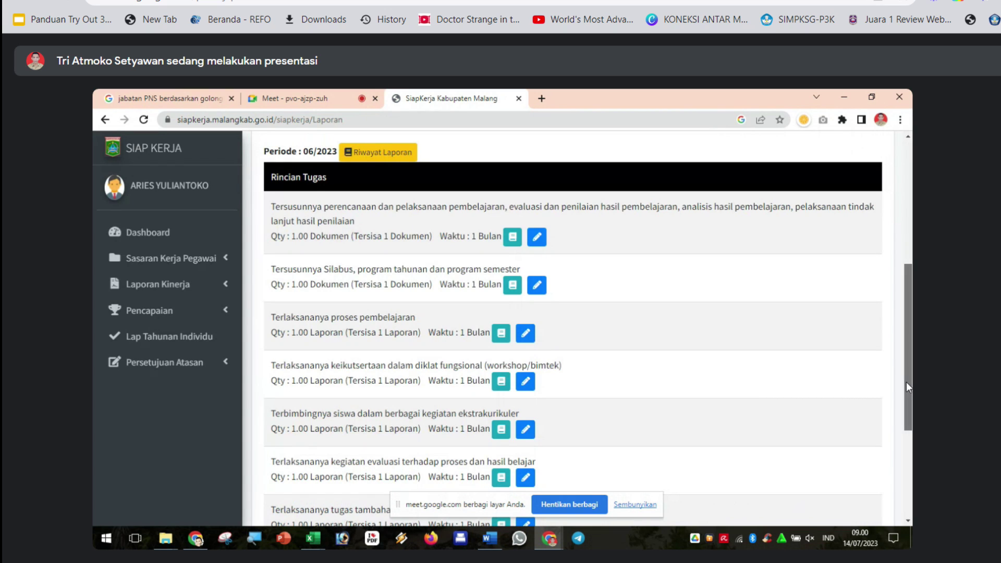
pyautogui.scroll(-1, 577, 359)
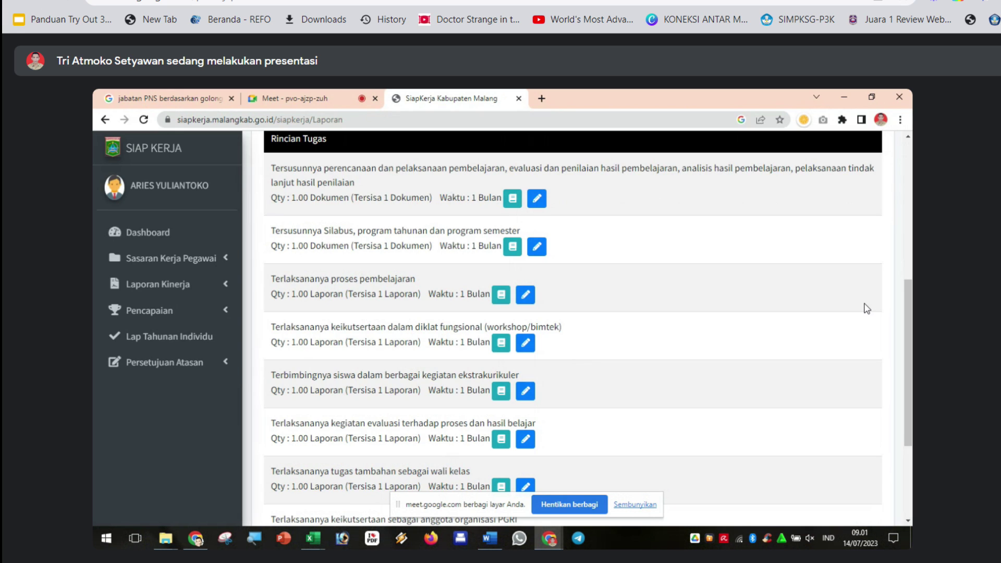
pyautogui.moveTo(912, 335); pyautogui.dragTo(912, 404)
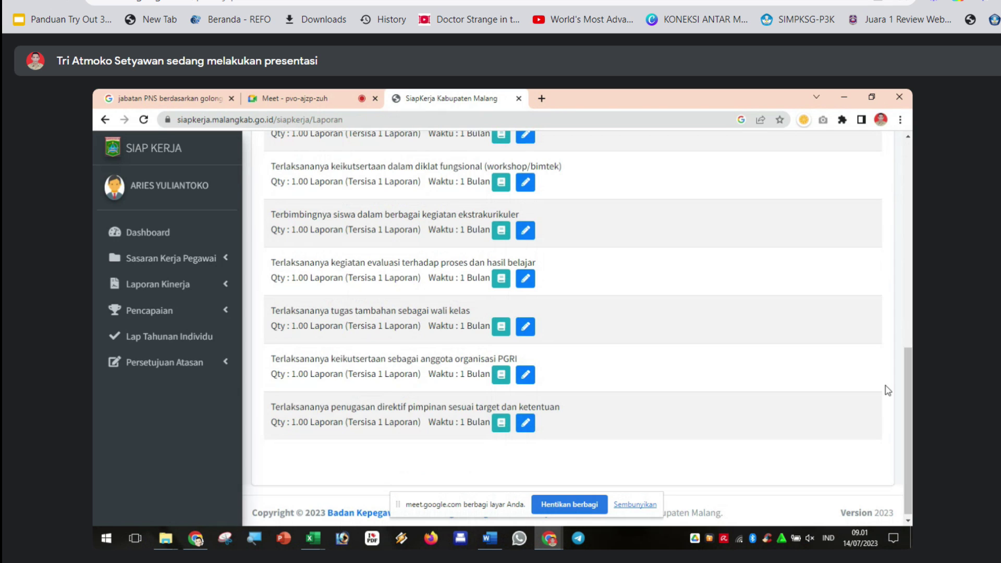
pyautogui.click(524, 327)
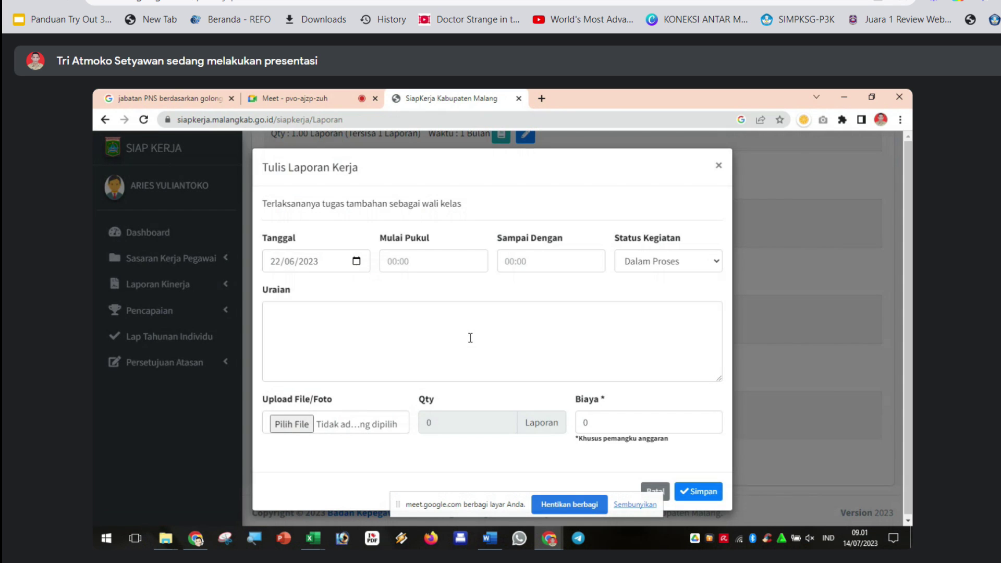
pyautogui.click(357, 263)
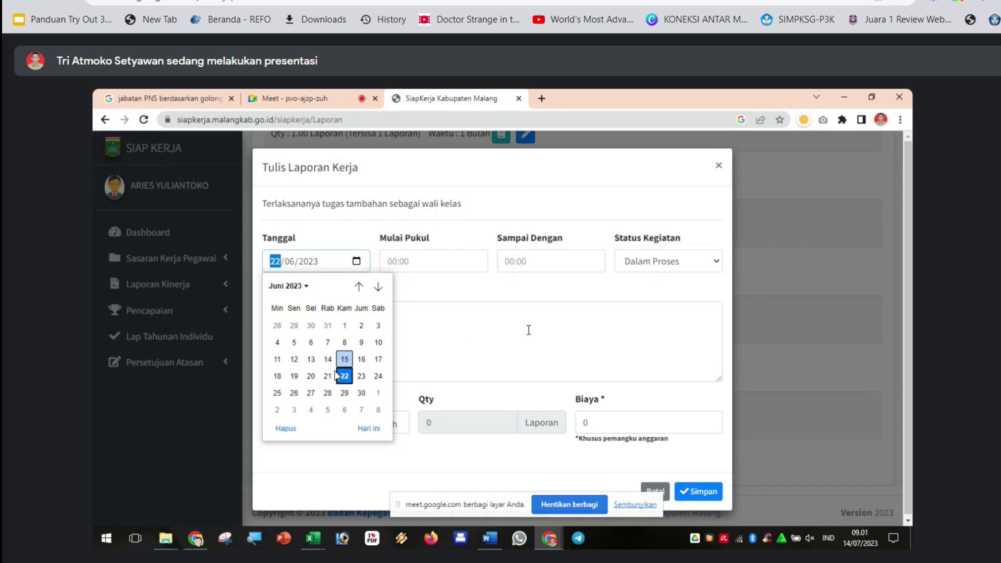
pyautogui.click(294, 394)
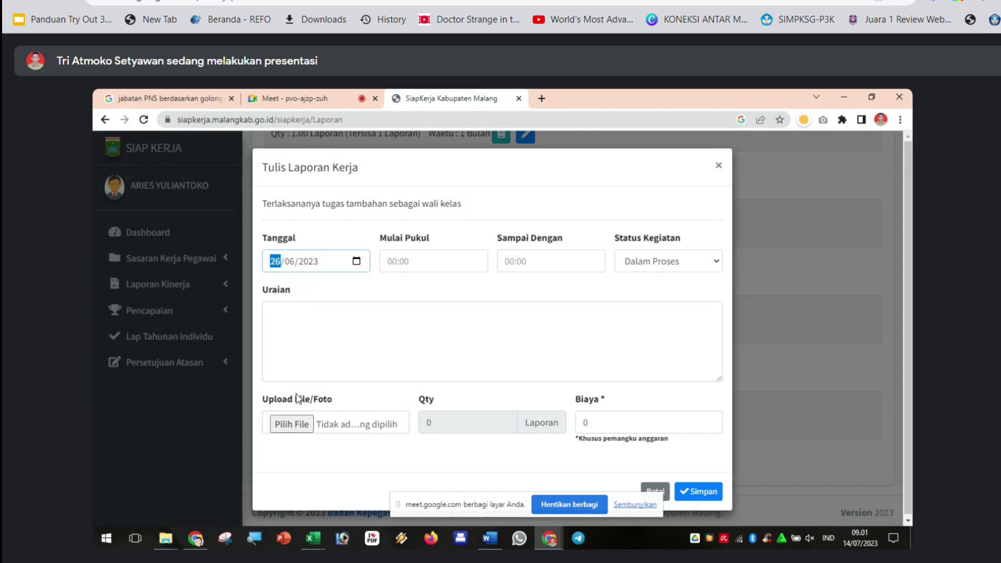
pyautogui.click(357, 262)
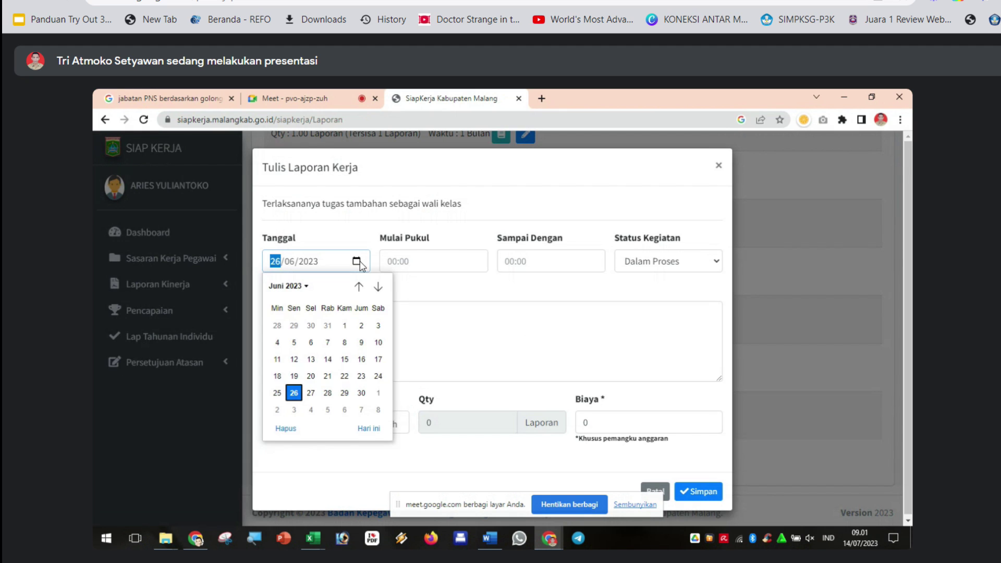
pyautogui.click(311, 397)
# Set the wali kelas report's start time to 07:00 and its end time to 14:00.
pyautogui.click(416, 260)
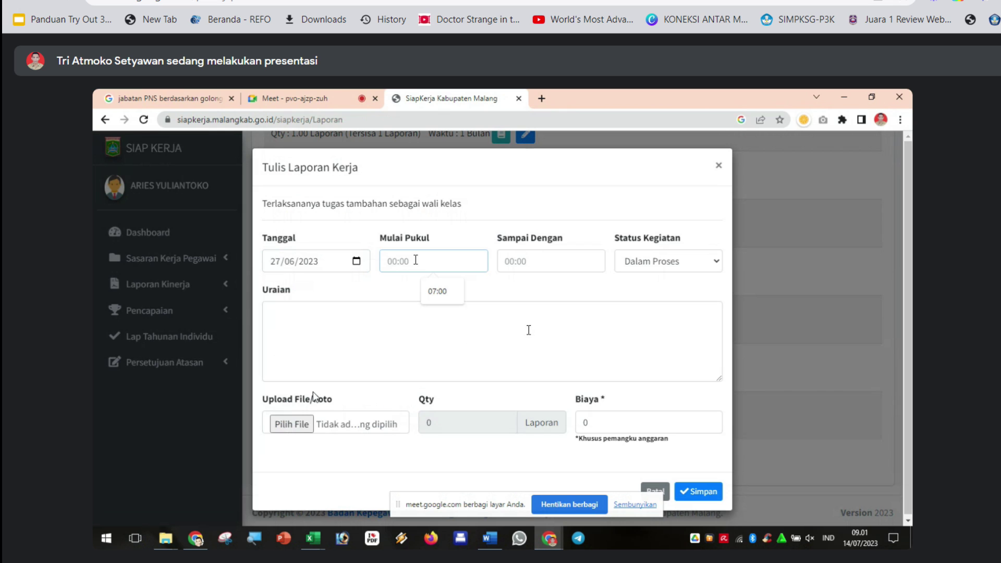
pyautogui.write('07')
pyautogui.write(';:')
pyautogui.press('BackSpace')
pyautogui.press('BackSpace')
pyautogui.press('BackSpace')
pyautogui.click(451, 292)
pyautogui.click(545, 261)
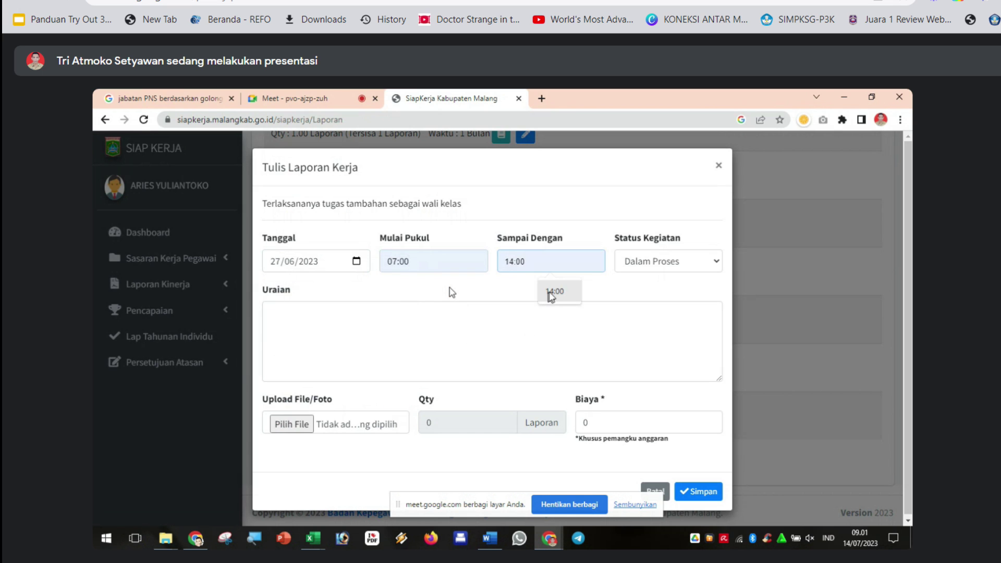
pyautogui.click(552, 292)
# Set the wali kelas report's status to Selesai and enter the description "Laporan tugas tambahan sebagai wali kelas".
pyautogui.click(668, 261)
pyautogui.click(652, 292)
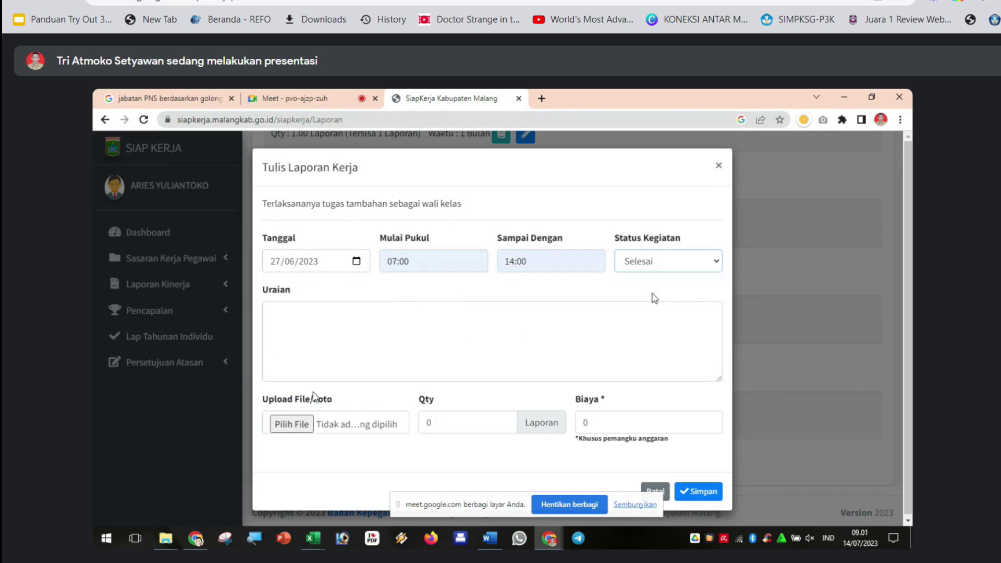
pyautogui.click(512, 320)
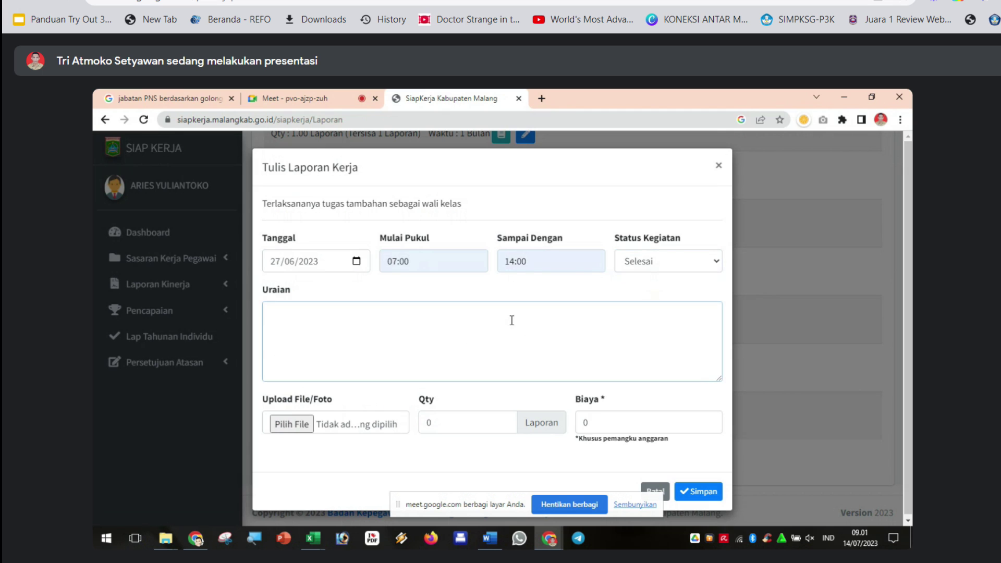
pyautogui.write('Laporan tugas tambahan se')
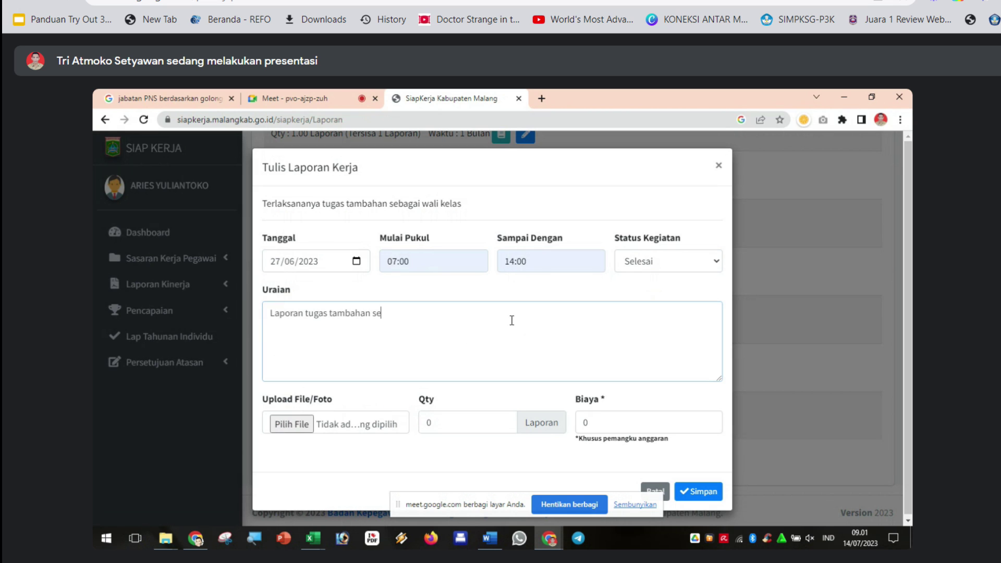
pyautogui.write('bagai wali kelas')
# Set the wali kelas report's quantity to 1 Laporan.
pyautogui.click(469, 429)
pyautogui.press('BackSpace')
pyautogui.write('1')
pyautogui.click(405, 327)
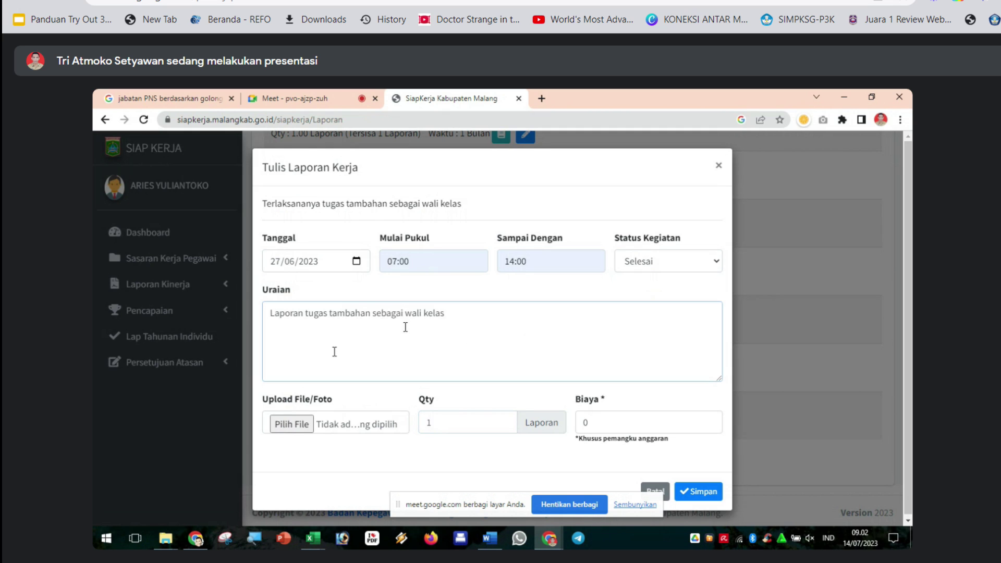
# Attach the file SKPBM_SD NEGERI 2 GADUNGSARI to the wali kelas report, keep its status as Selesai and save it.
pyautogui.click(455, 312)
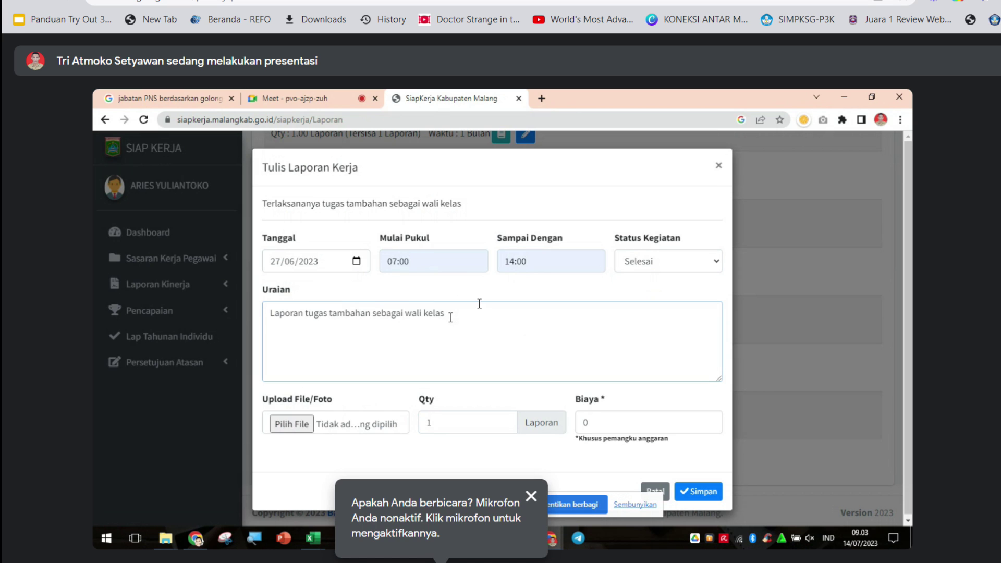
pyautogui.click(293, 425)
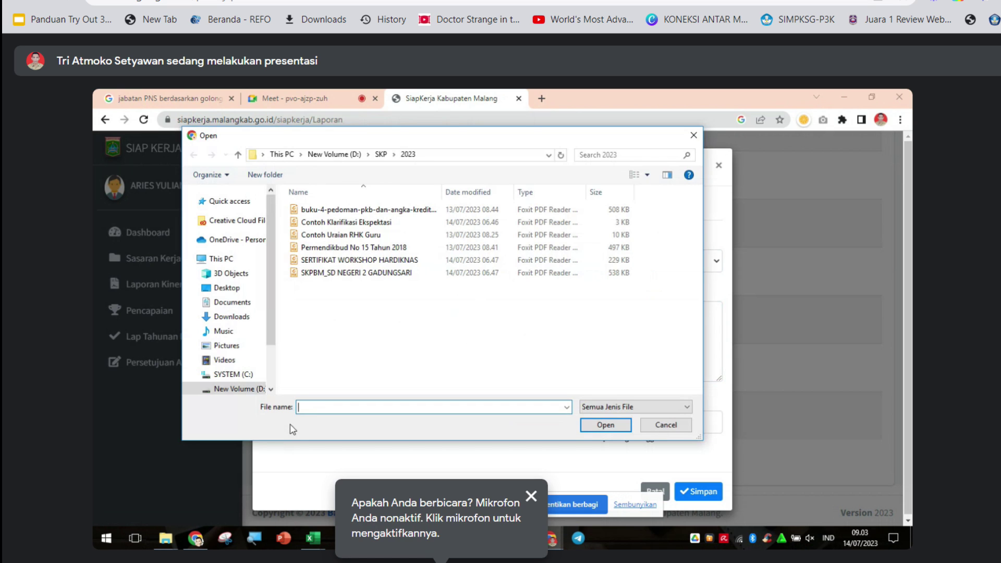
pyautogui.click(365, 273)
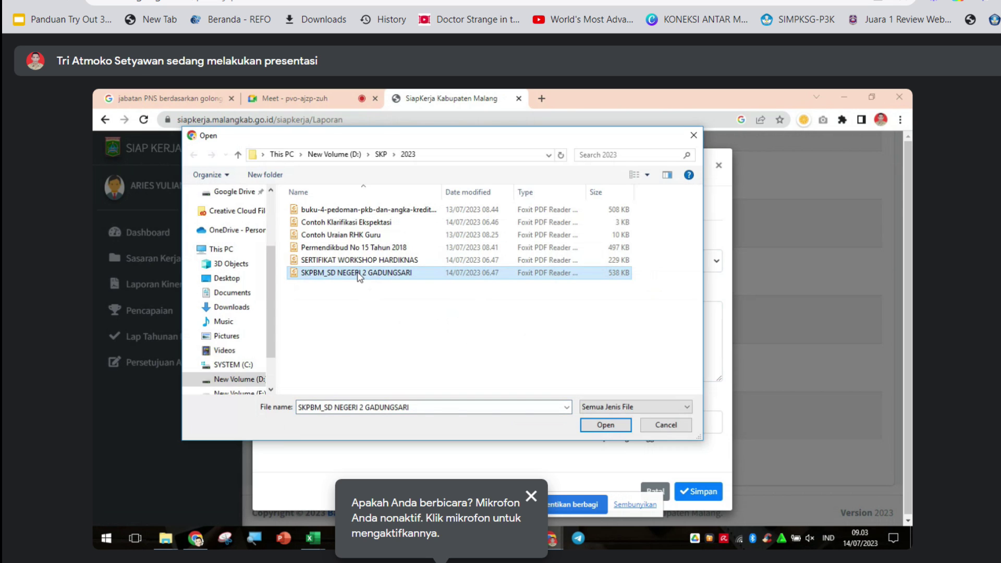
pyautogui.click(606, 425)
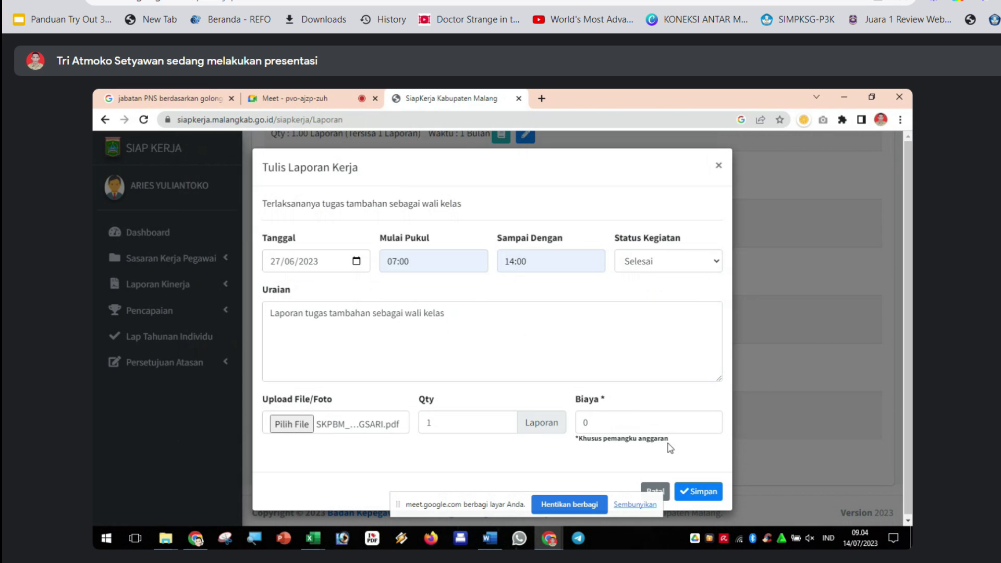
pyautogui.click(690, 262)
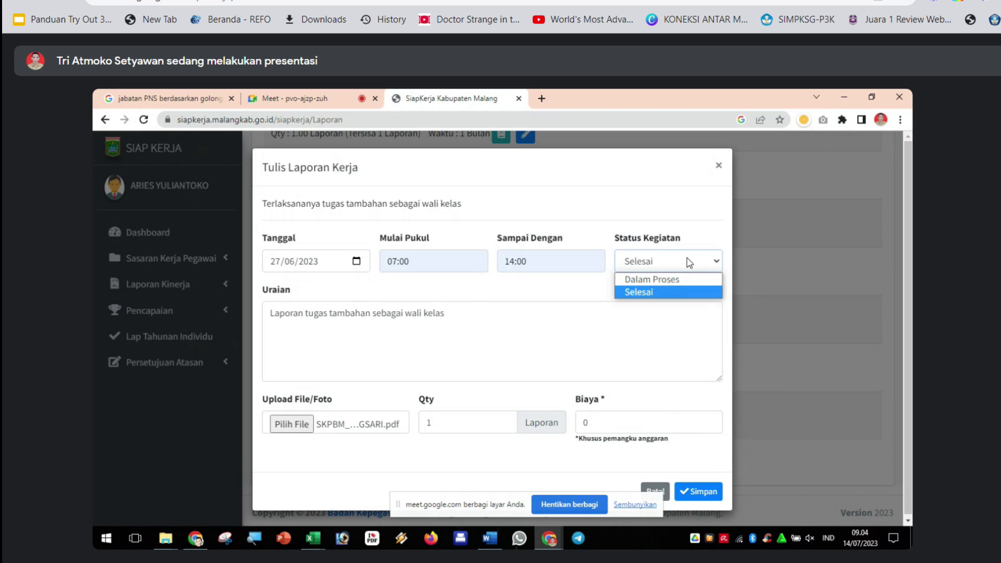
pyautogui.click(669, 294)
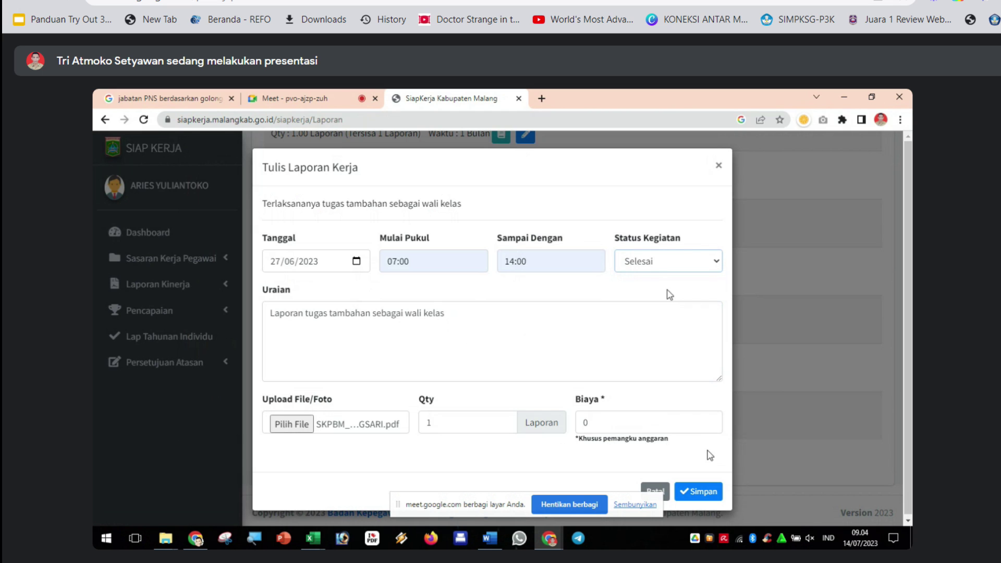
pyautogui.click(703, 495)
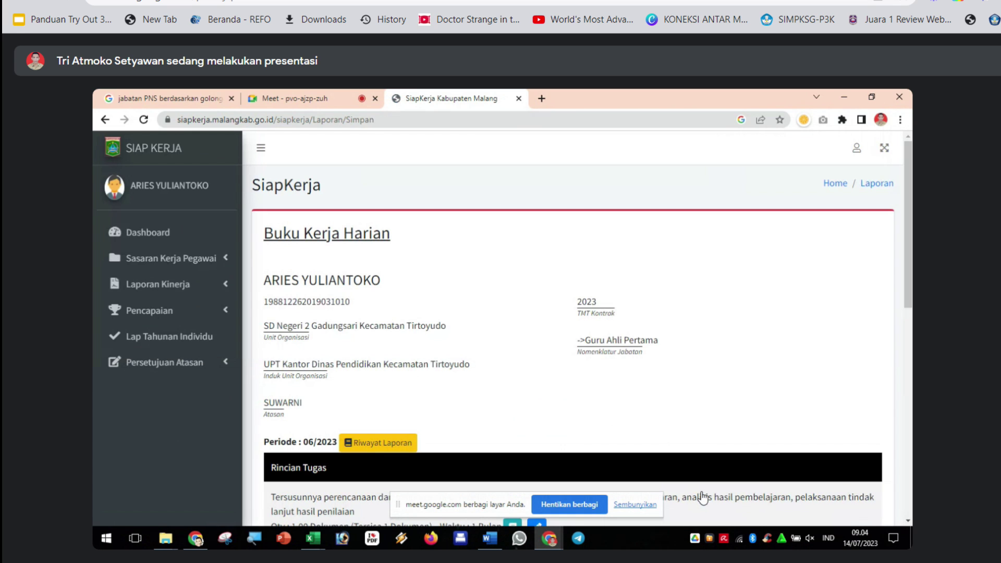
# Start a work report for the ekstrakurikuler guidance task, running from 07:00 to 14:00 with status Selesai.
pyautogui.moveTo(912, 277); pyautogui.dragTo(907, 464)
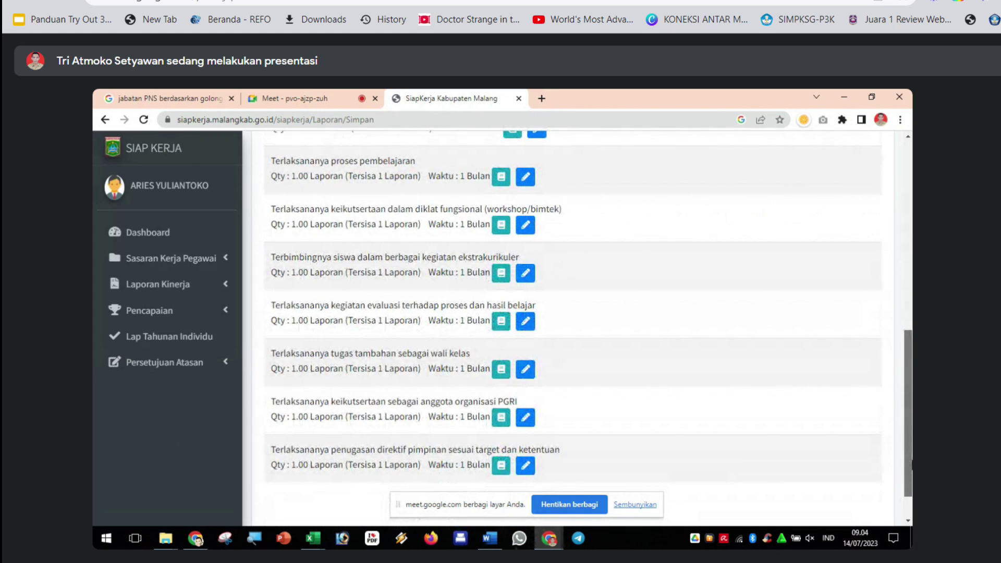
pyautogui.moveTo(907, 464); pyautogui.dragTo(903, 440)
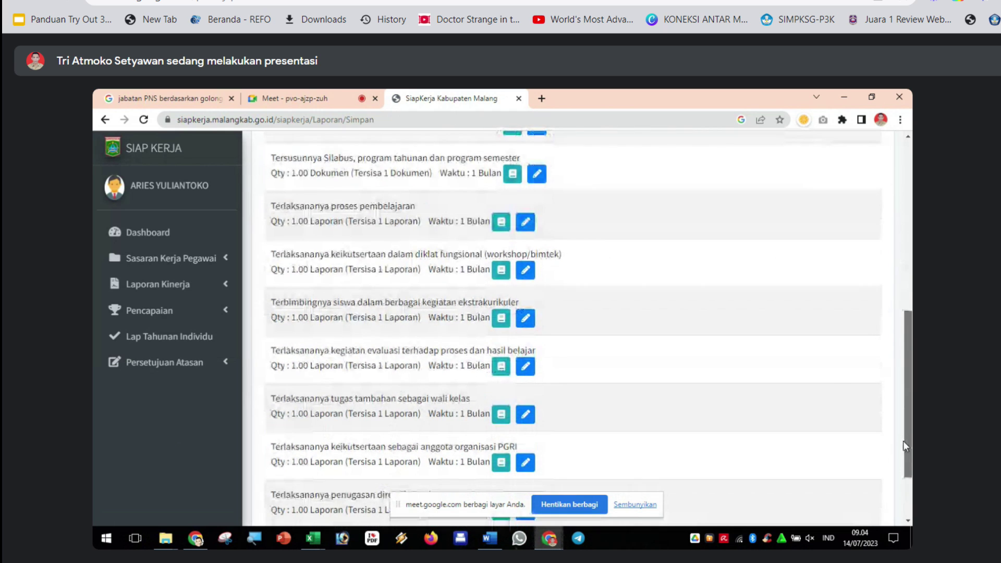
pyautogui.click(526, 318)
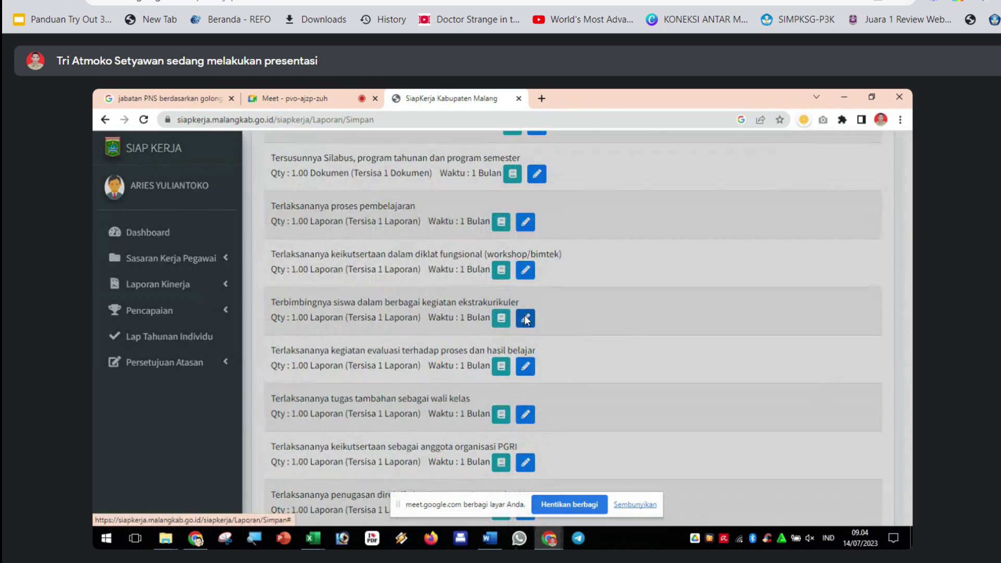
pyautogui.click(401, 261)
pyautogui.click(432, 292)
pyautogui.click(521, 263)
pyautogui.click(545, 291)
pyautogui.click(650, 268)
pyautogui.click(651, 293)
# Describe the ekstrakurikuler report as "Laporan pembimbingan kegiatan ekstrakurikuler Pramuka" and set its quantity to 1 Laporan.
pyautogui.click(491, 327)
pyautogui.write('Lapor')
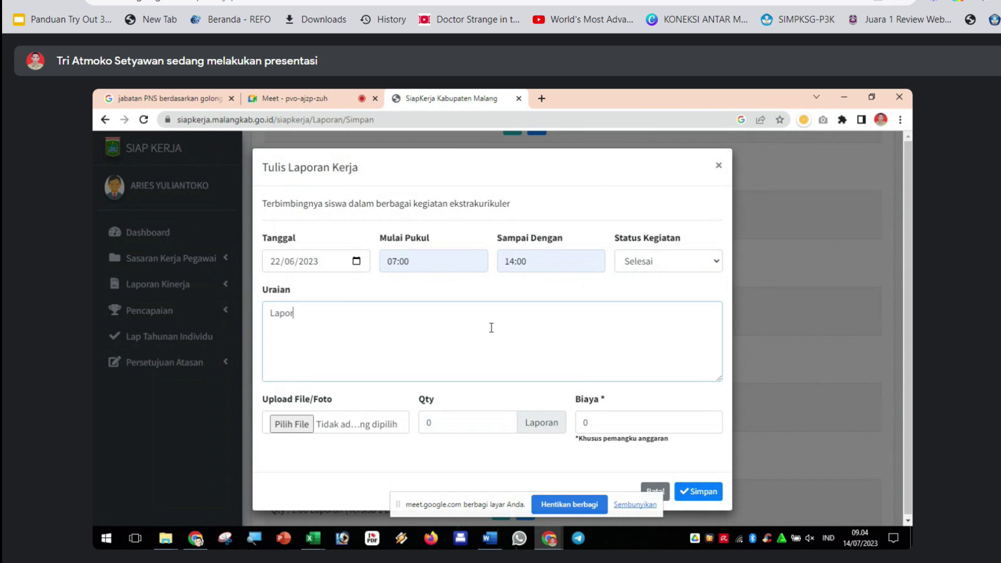
pyautogui.write('an pembimbingan kegiatab')
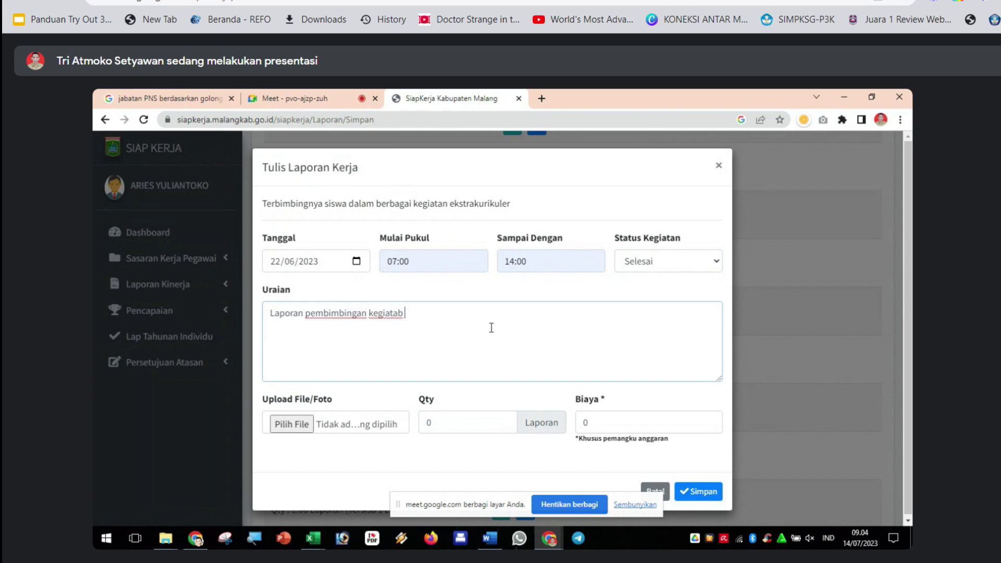
pyautogui.press('BackSpace')
pyautogui.press('BackSpace')
pyautogui.write('an ekstrakurikuler')
pyautogui.write('P')
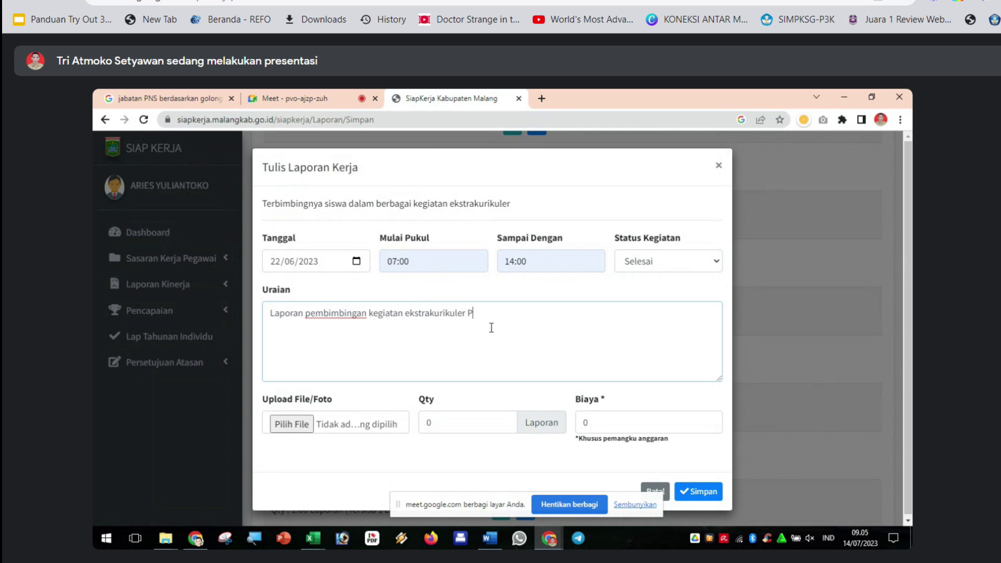
pyautogui.write('ramuka')
pyautogui.click(468, 428)
pyautogui.write('1')
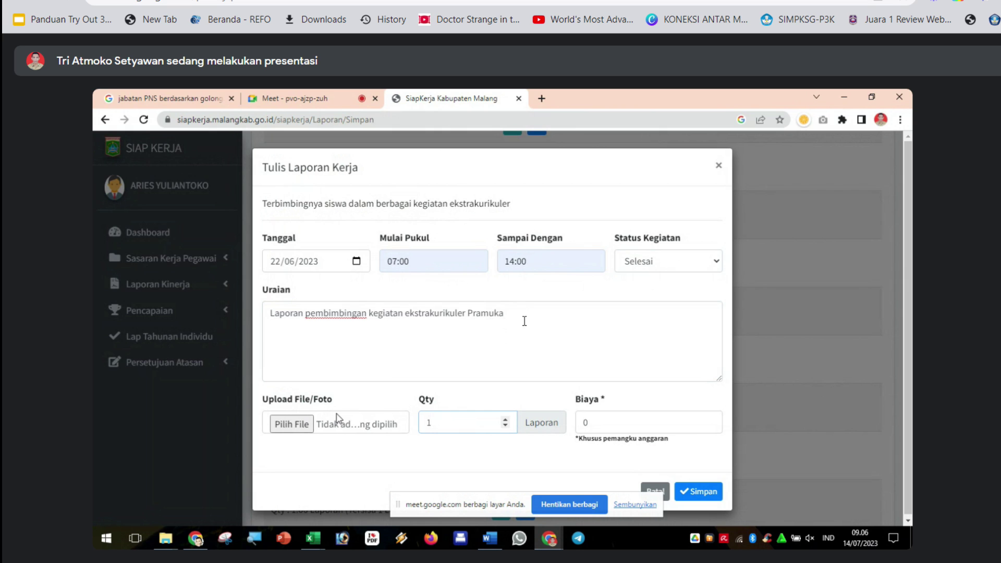
# Attach the file SKPBM_SD NEGERI 2 GADUNGSARI to the ekstrakurikuler report and save it.
pyautogui.click(286, 425)
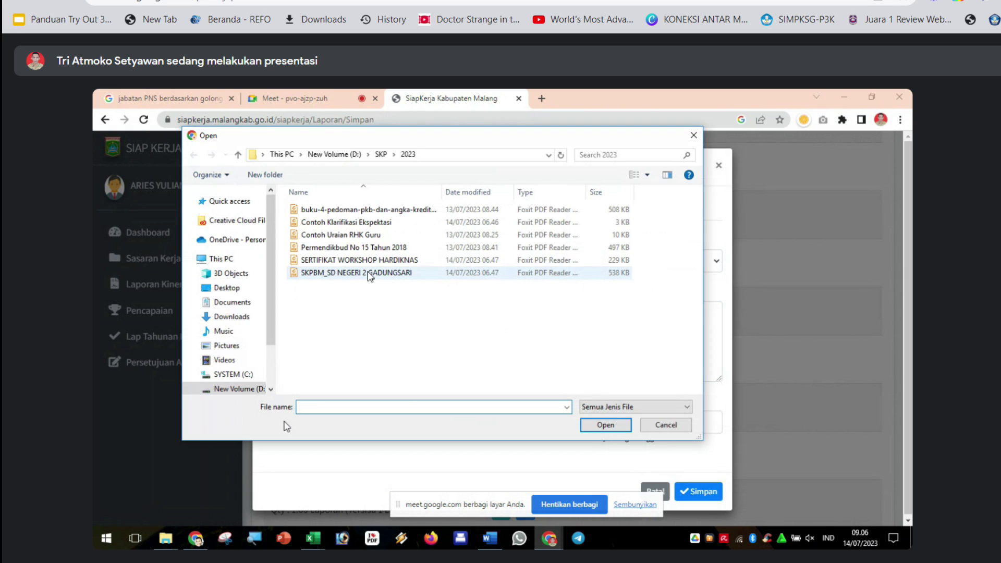
pyautogui.click(370, 275)
pyautogui.click(616, 429)
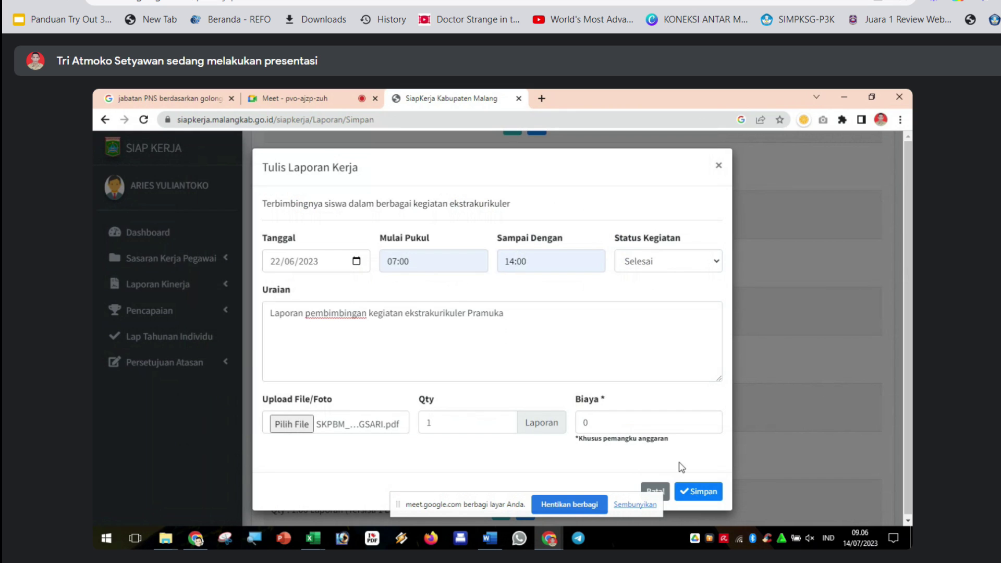
pyautogui.click(702, 493)
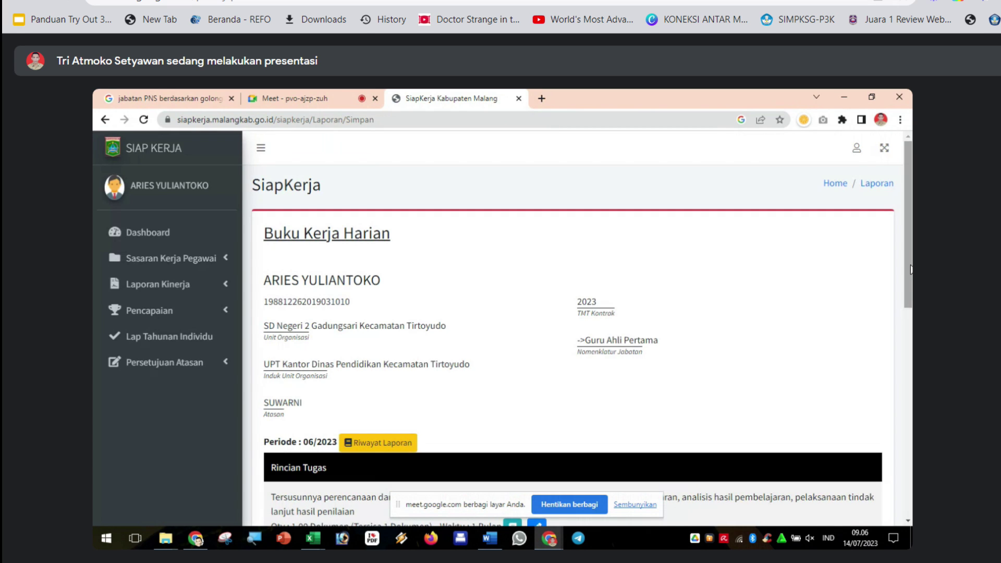
pyautogui.moveTo(911, 270); pyautogui.dragTo(910, 448)
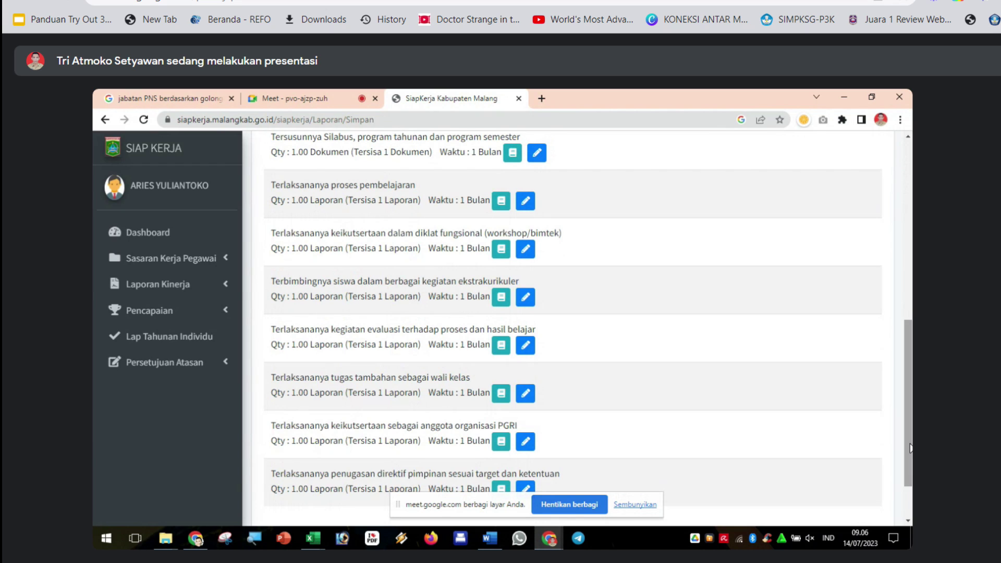
pyautogui.click(526, 298)
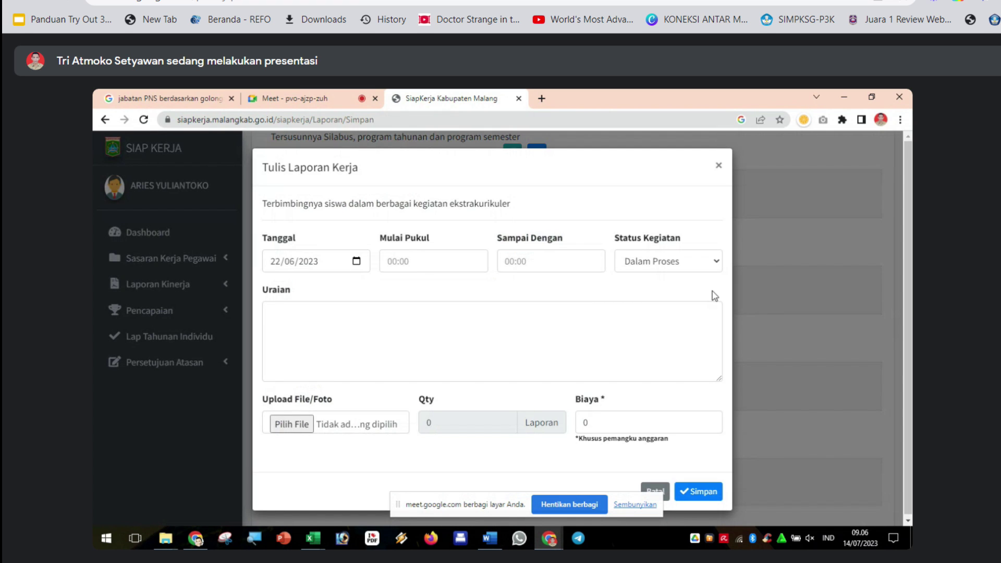
pyautogui.click(719, 168)
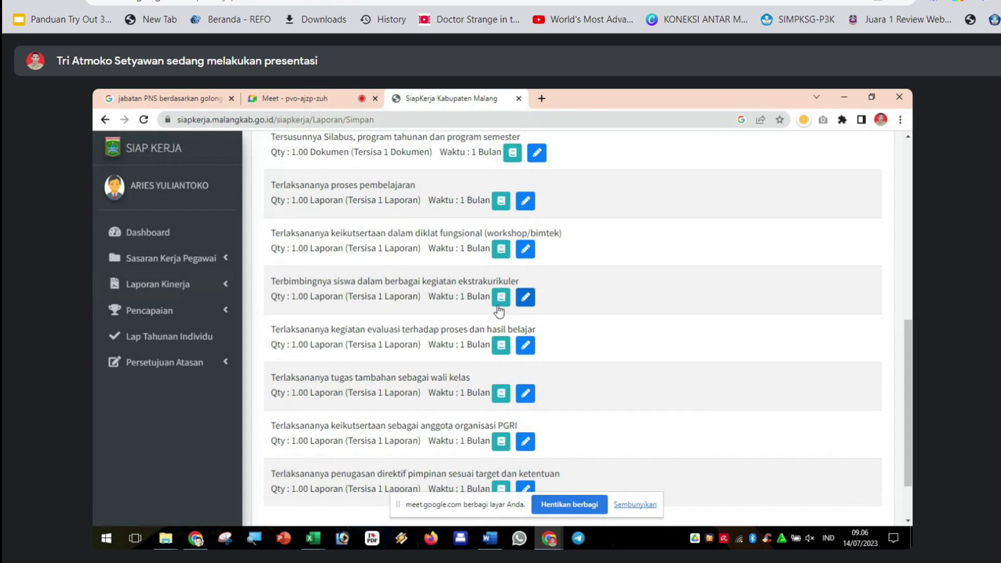
# Open the ekstrakurikuler task's report history and examine the Pramuka report's edit form without saving changes.
pyautogui.click(500, 299)
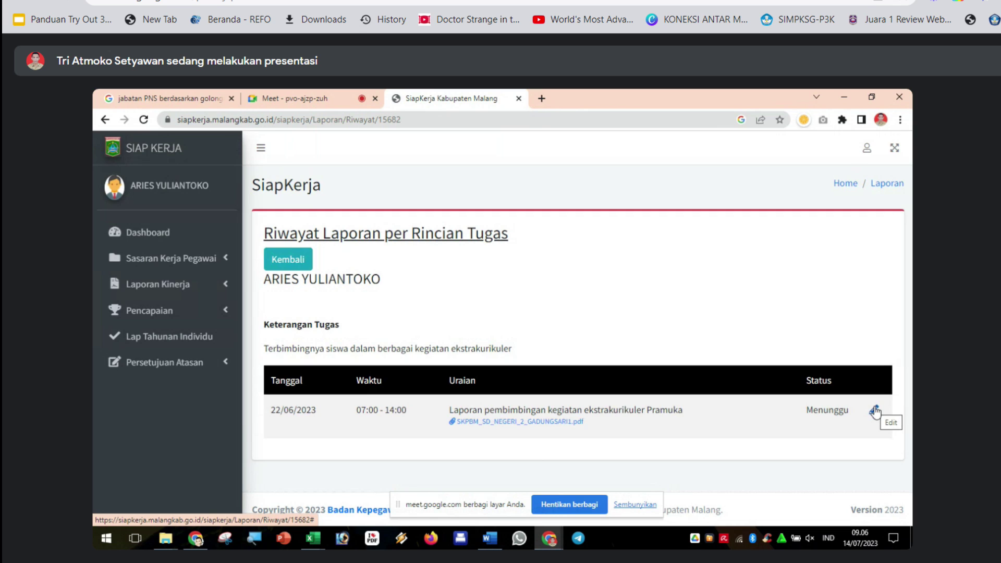
pyautogui.click(875, 411)
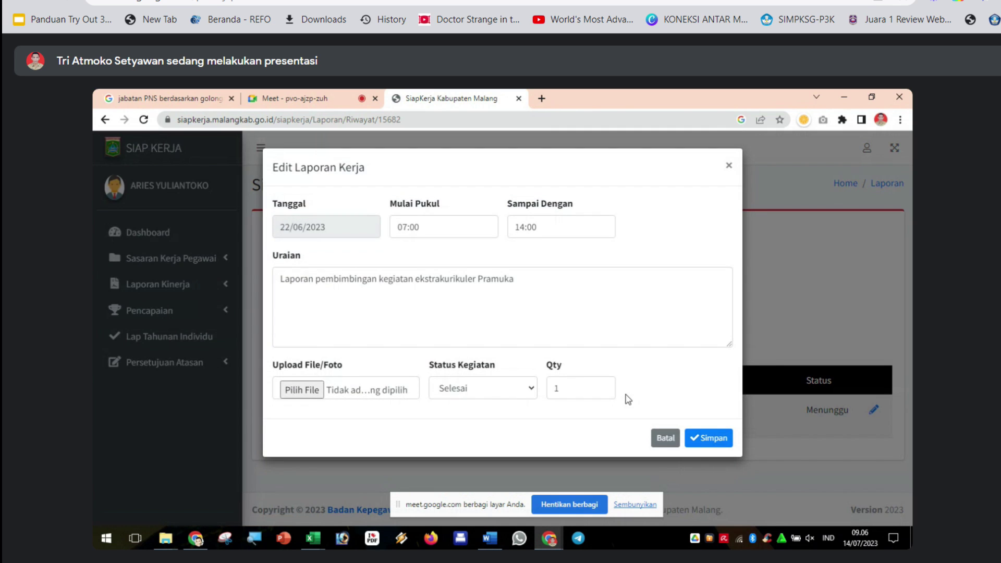
pyautogui.click(537, 278)
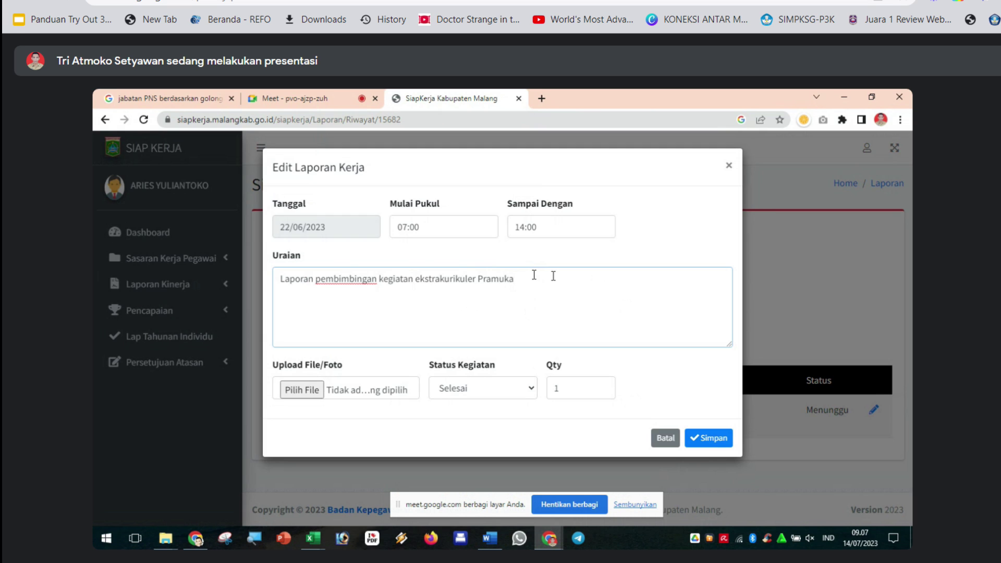
pyautogui.click(663, 439)
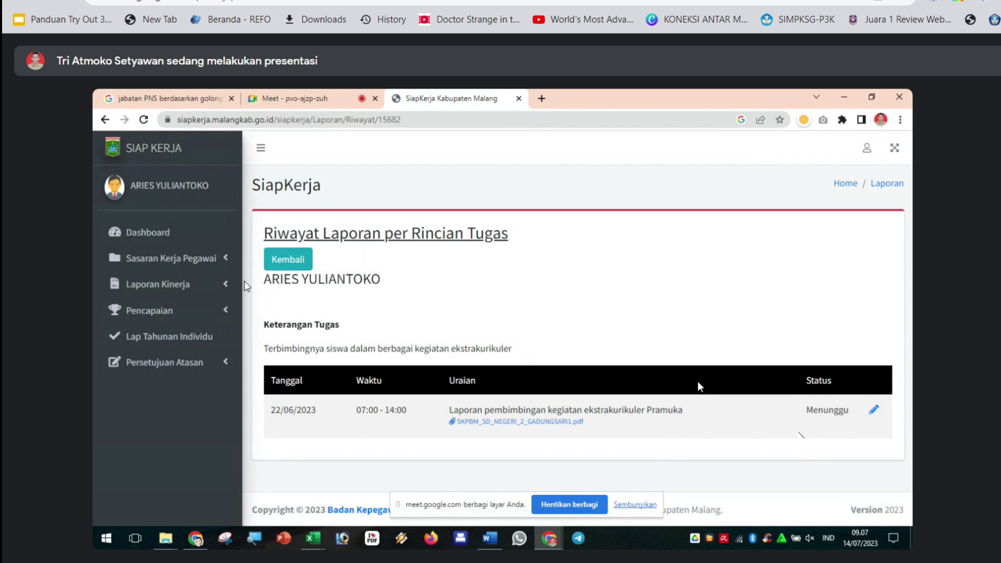
# Return to the Buku Kerja Harian and review the full Rincian Tugas list for period 06/2023.
pyautogui.click(295, 253)
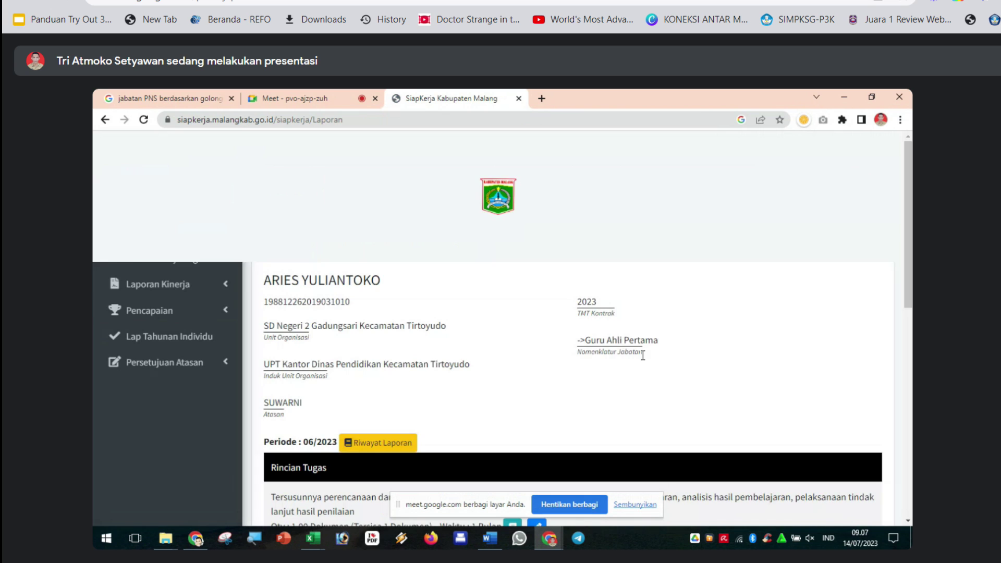
pyautogui.scroll(-6, 908, 293)
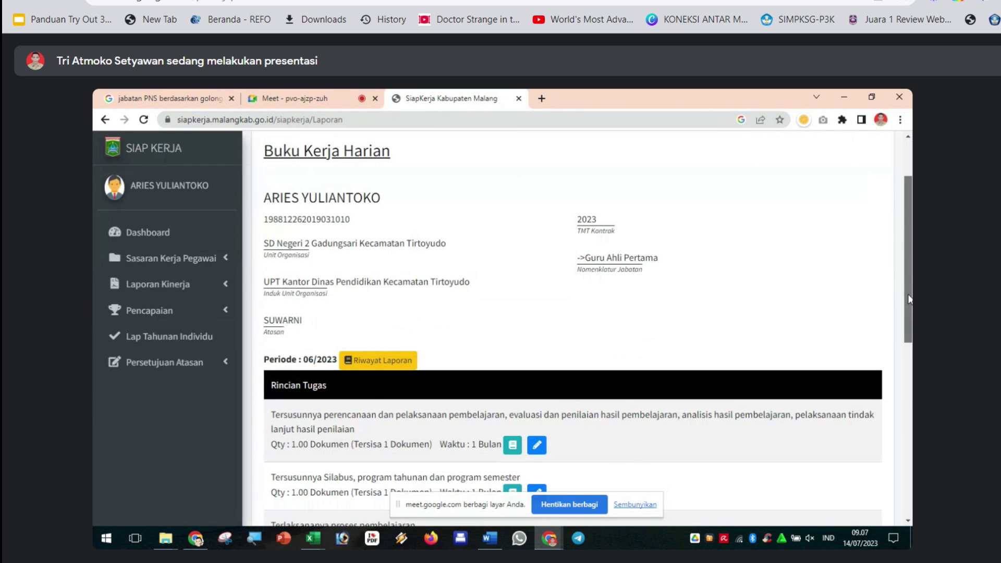
pyautogui.scroll(-1, 574, 329)
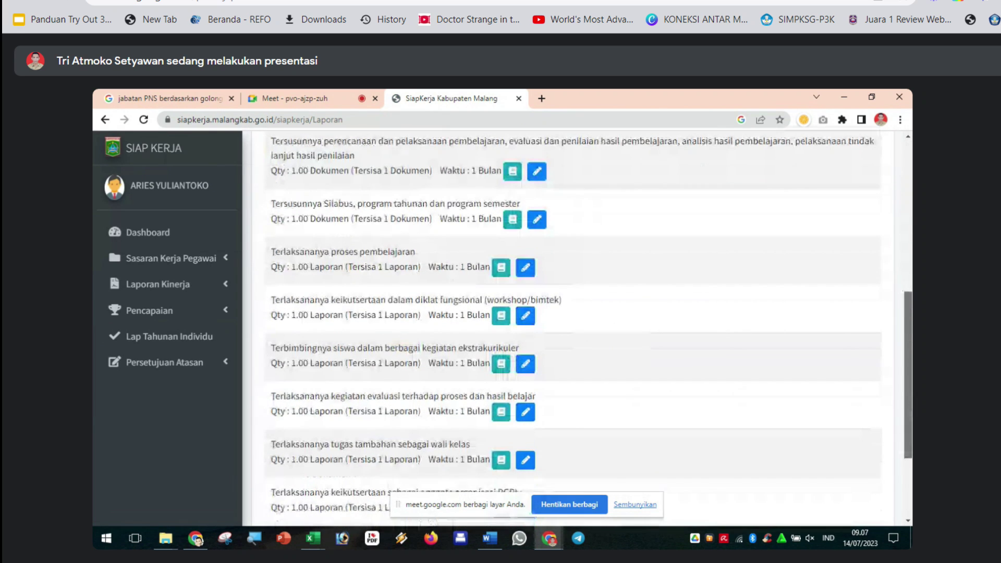
pyautogui.scroll(-1, 574, 329)
pyautogui.scroll(2, 907, 394)
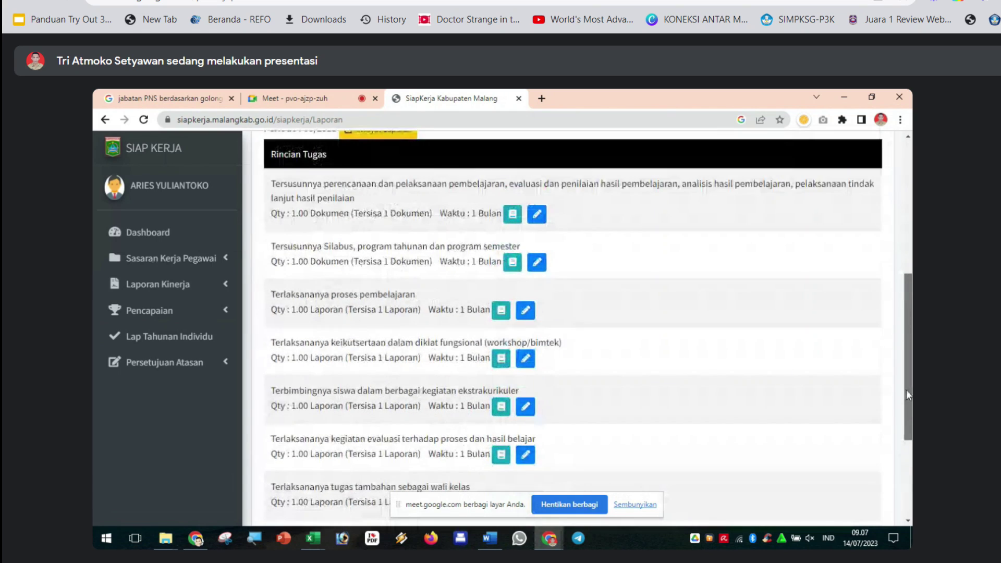
pyautogui.moveTo(907, 395); pyautogui.dragTo(909, 342)
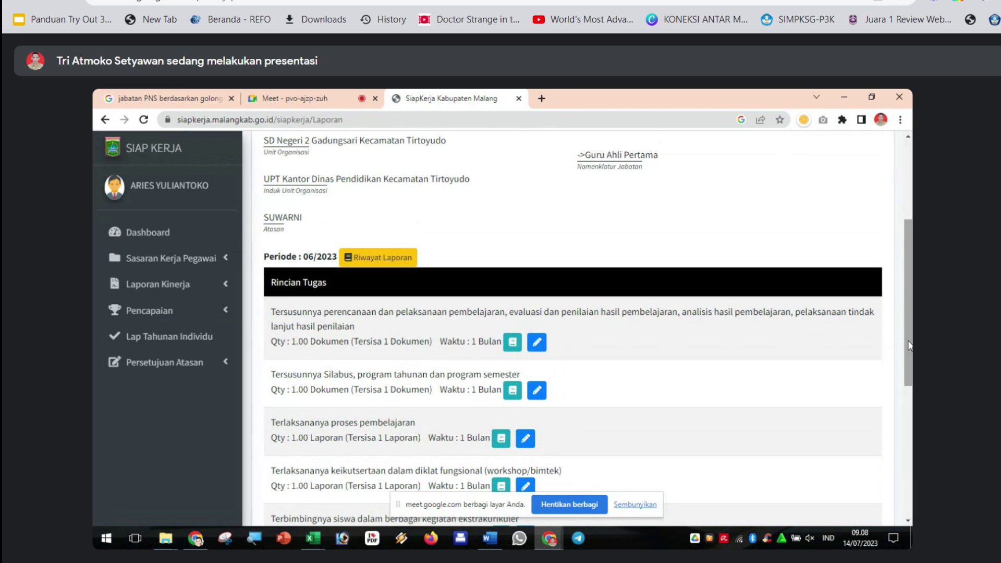
pyautogui.click(909, 345)
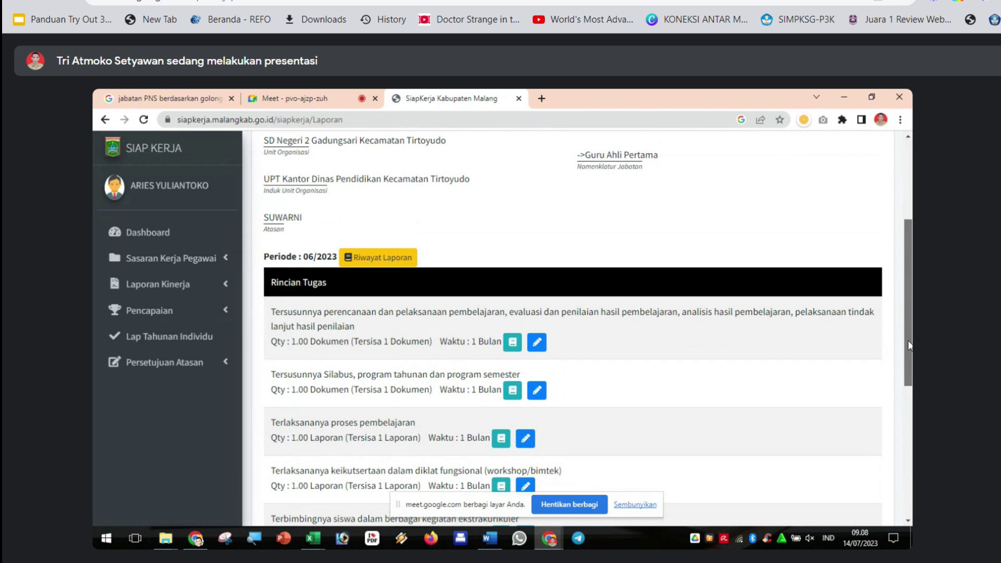
pyautogui.moveTo(908, 341); pyautogui.dragTo(912, 455)
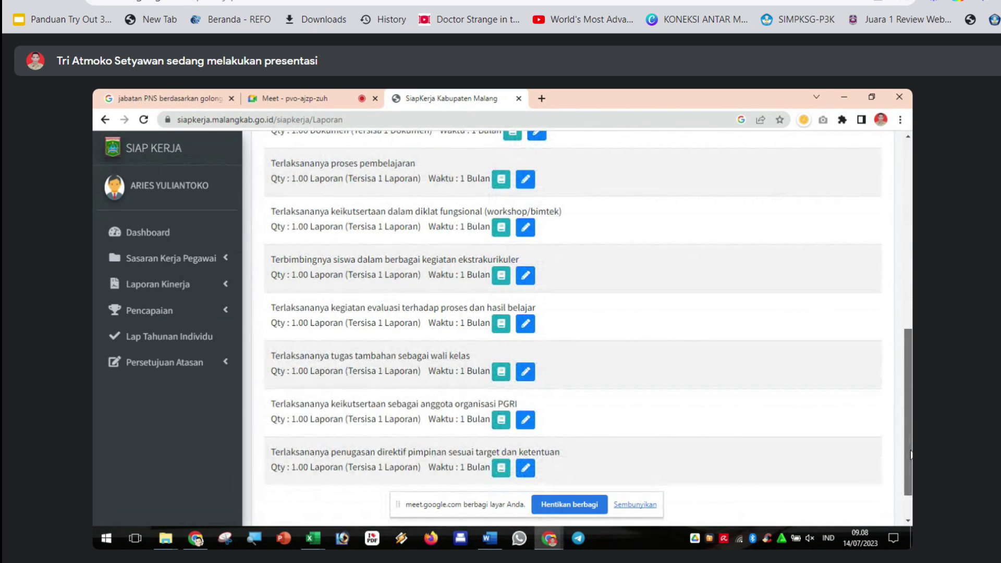
pyautogui.moveTo(911, 455); pyautogui.dragTo(904, 384)
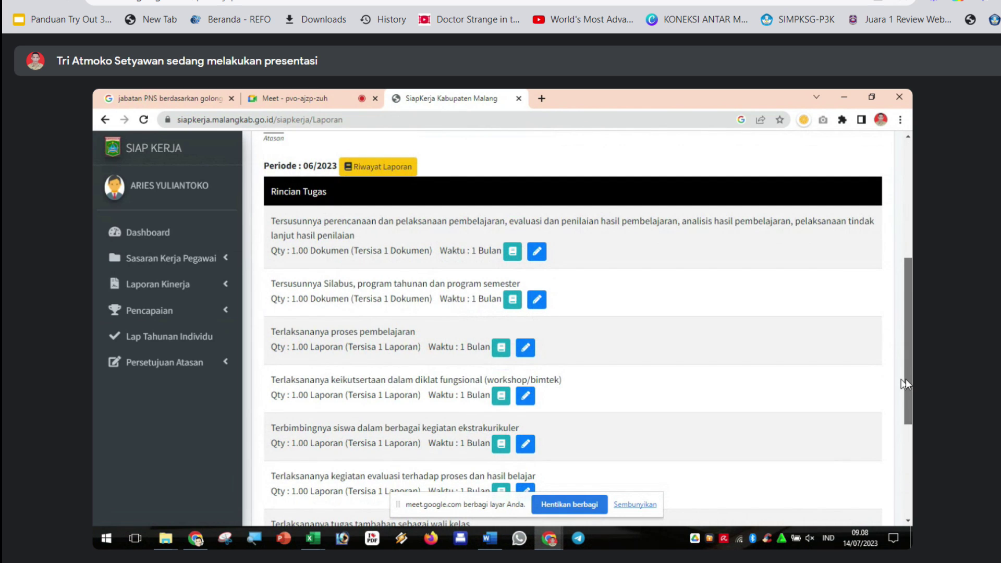
pyautogui.moveTo(904, 381); pyautogui.dragTo(909, 422)
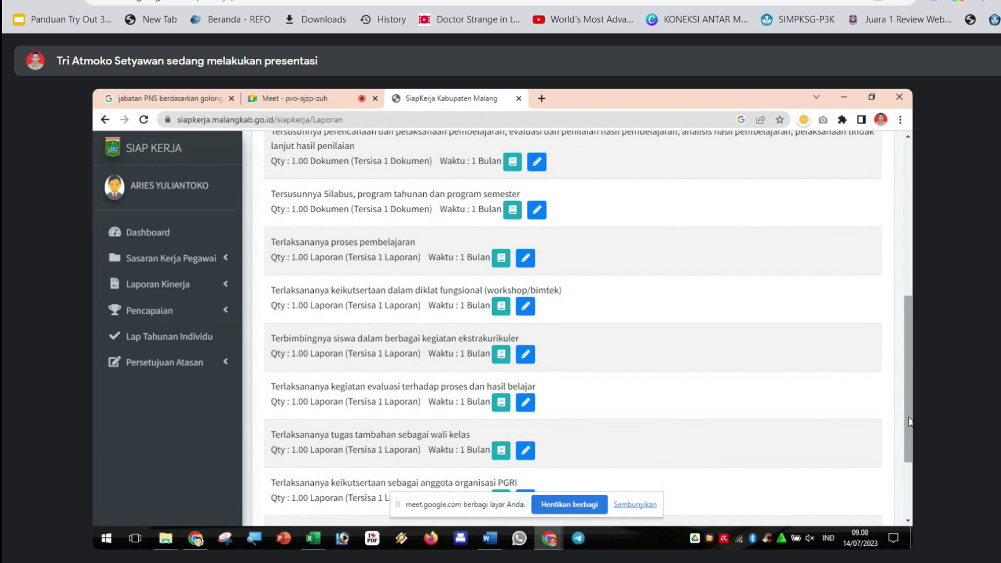
pyautogui.click(191, 287)
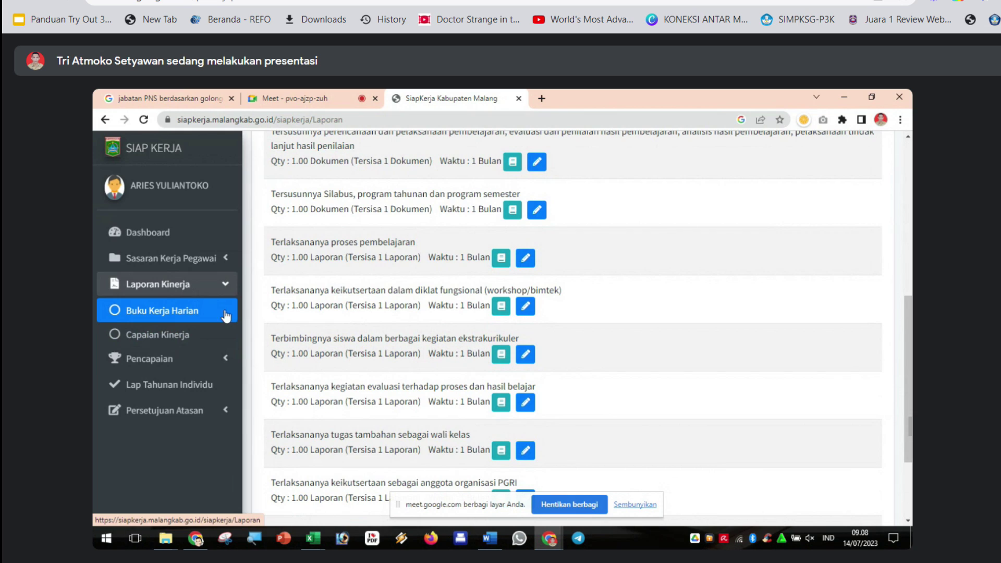
pyautogui.click(219, 284)
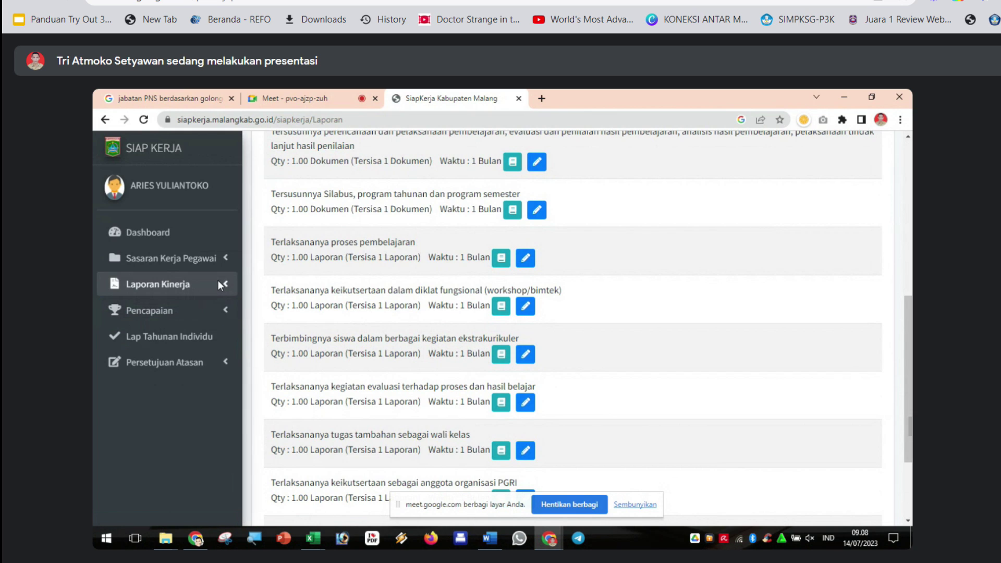